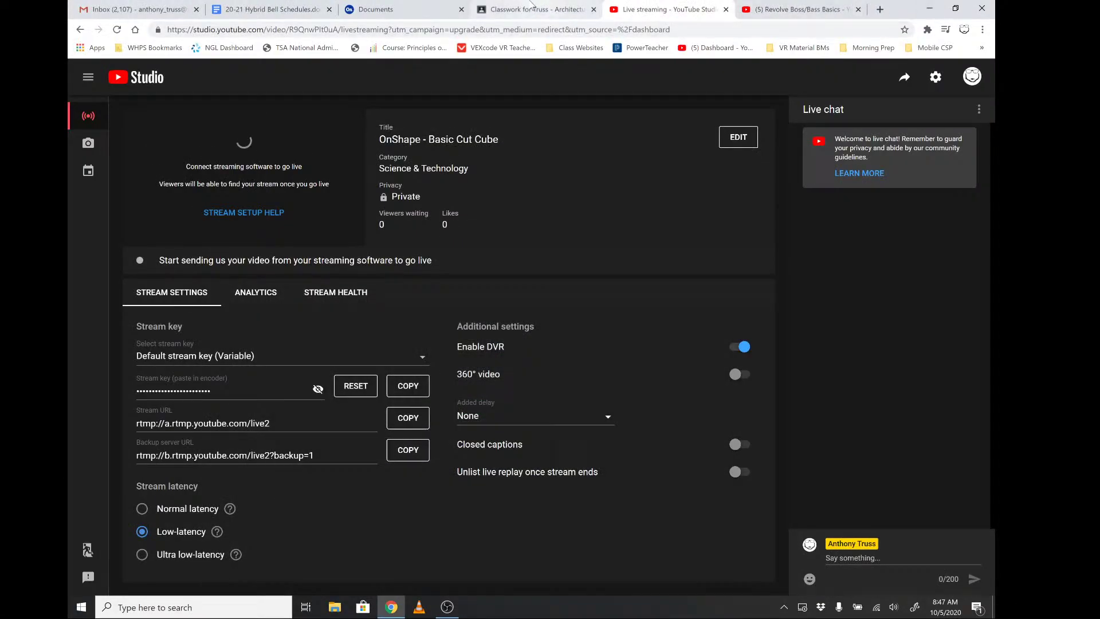
Switch from the YouTube Studio stream to the Google Classroom Classwork page
click(787, 11)
click(482, 9)
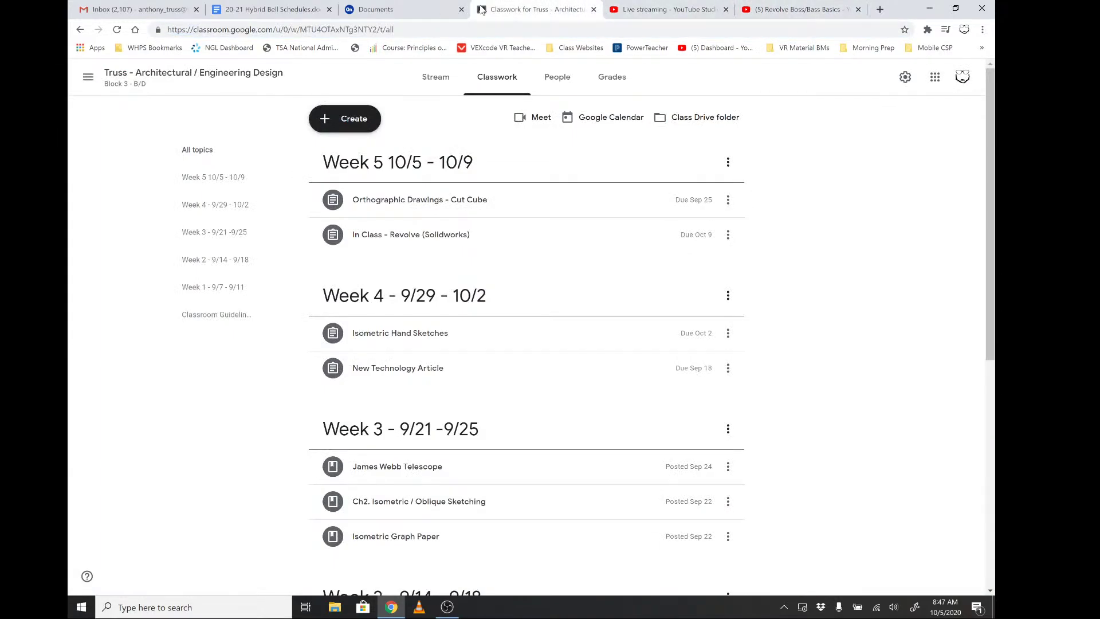
Show the My Onshape documents list and point out the Onshape web address
click(415, 10)
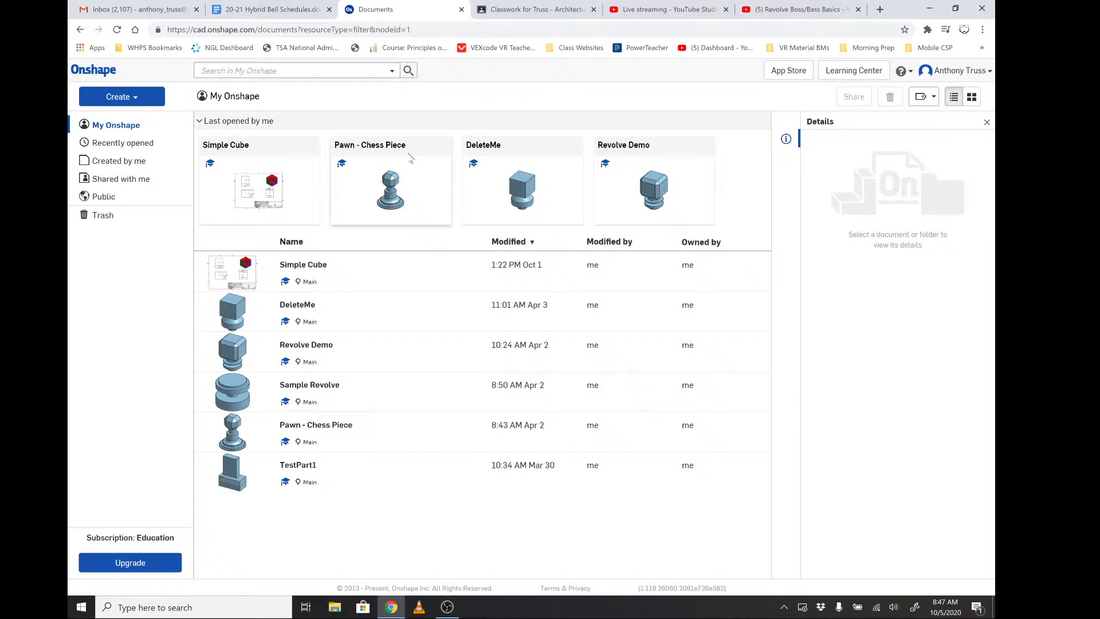
drag(208, 29, 256, 30)
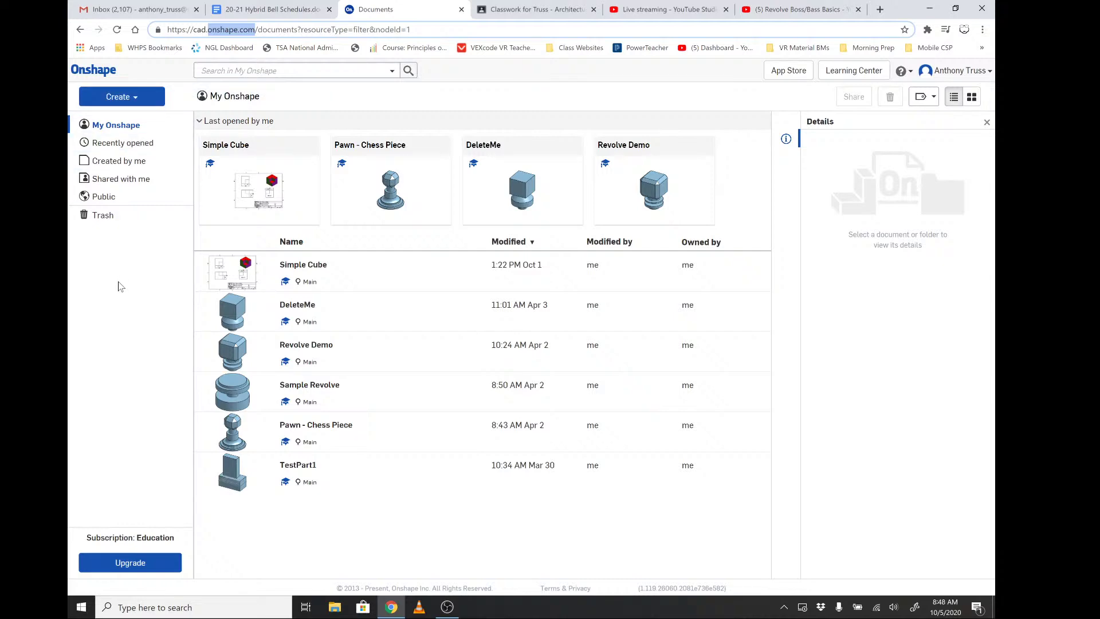
Create a new Onshape document and start naming it Cut Cube
click(120, 96)
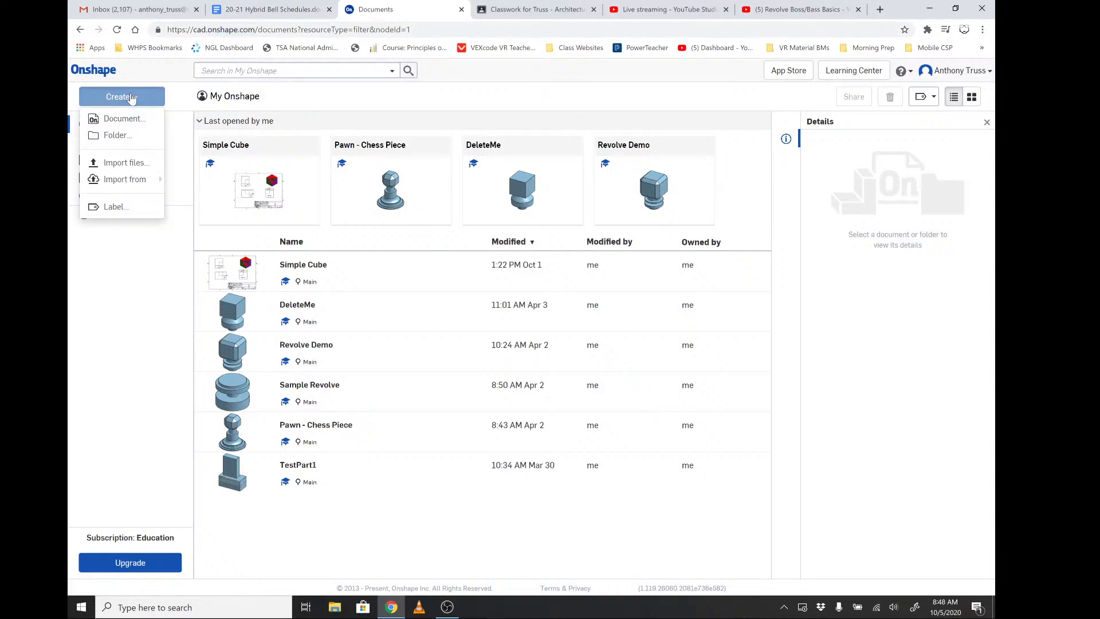
click(125, 118)
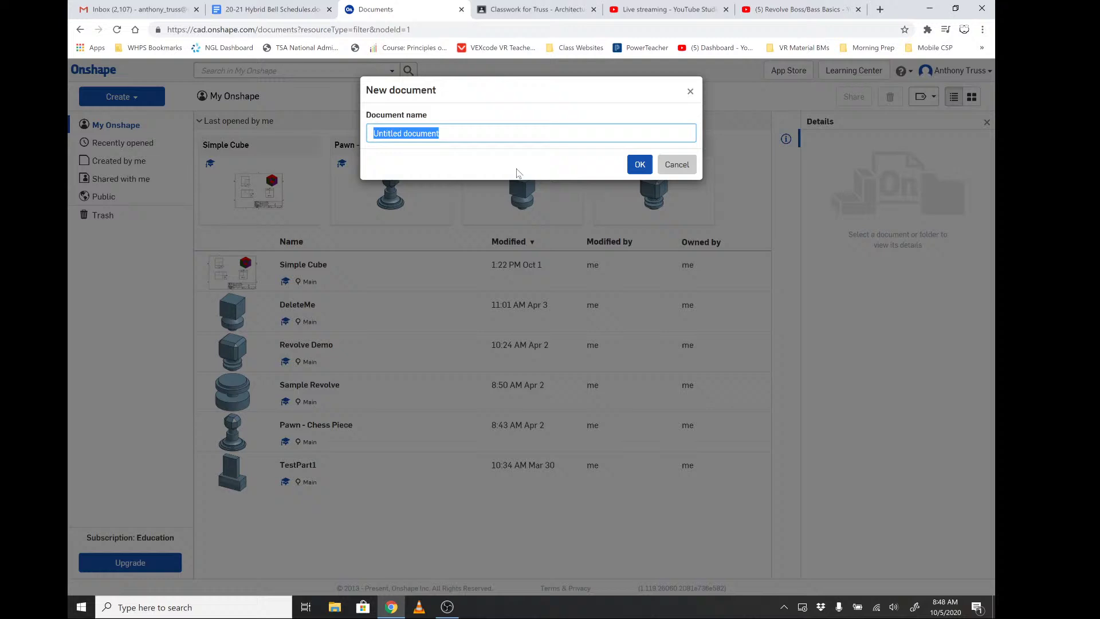
text(C)
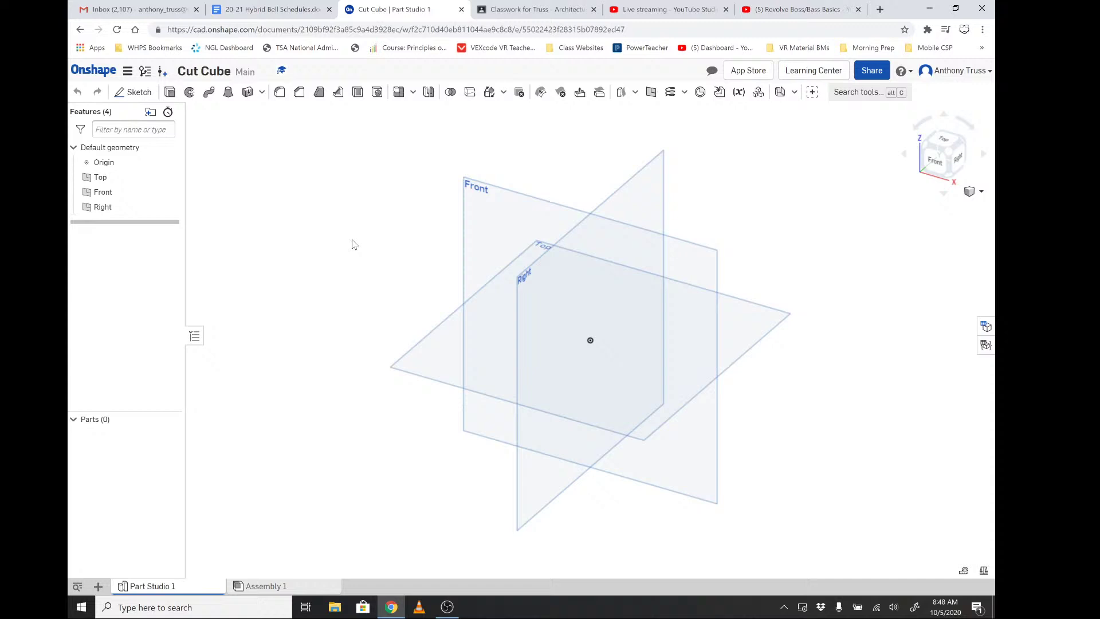
right_drag(357, 247, 339, 273)
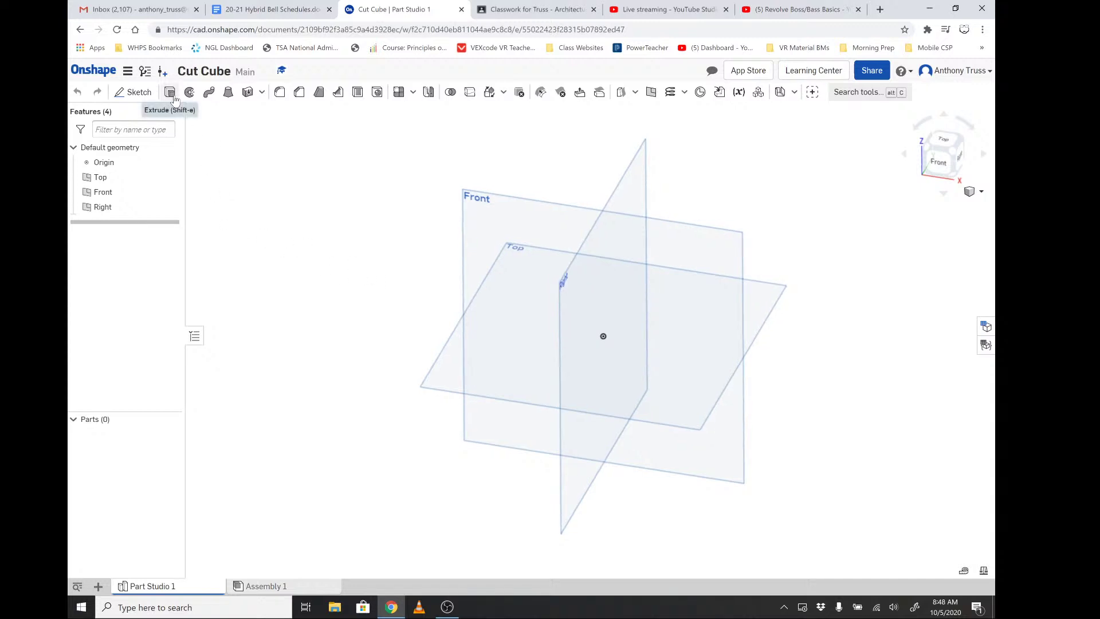
click(170, 92)
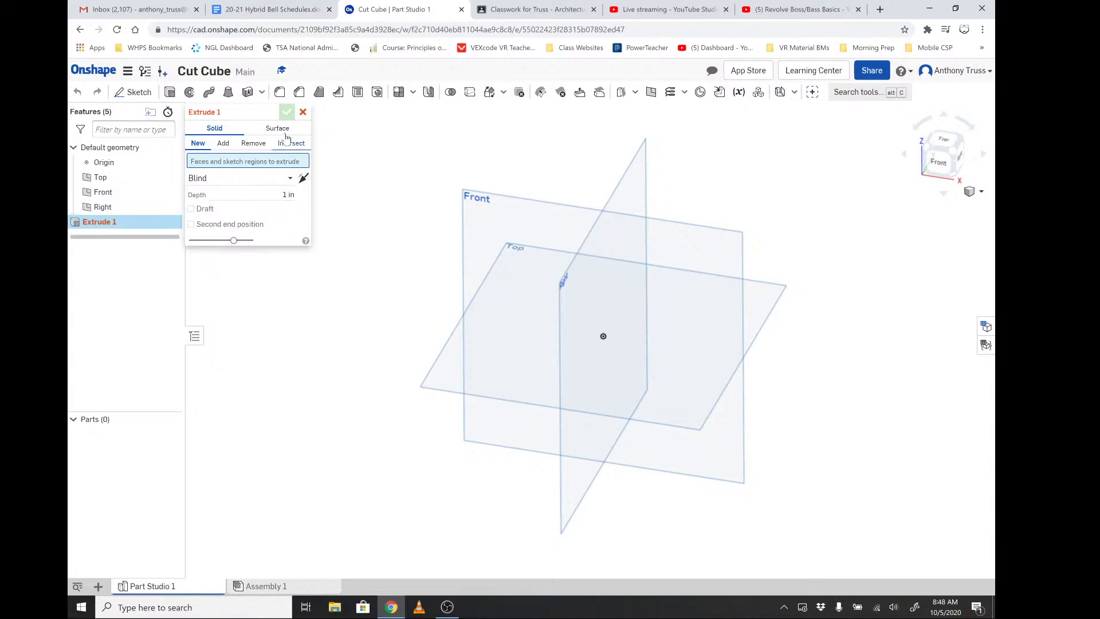
click(303, 112)
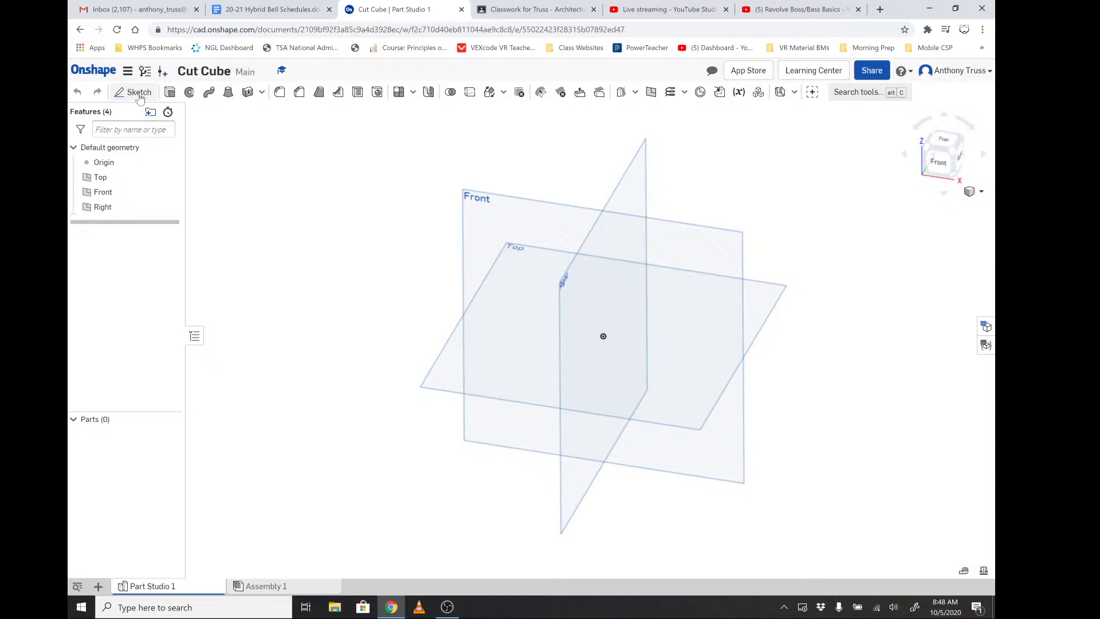
Draw a corner rectangle on the Top plane starting at the origin
click(136, 92)
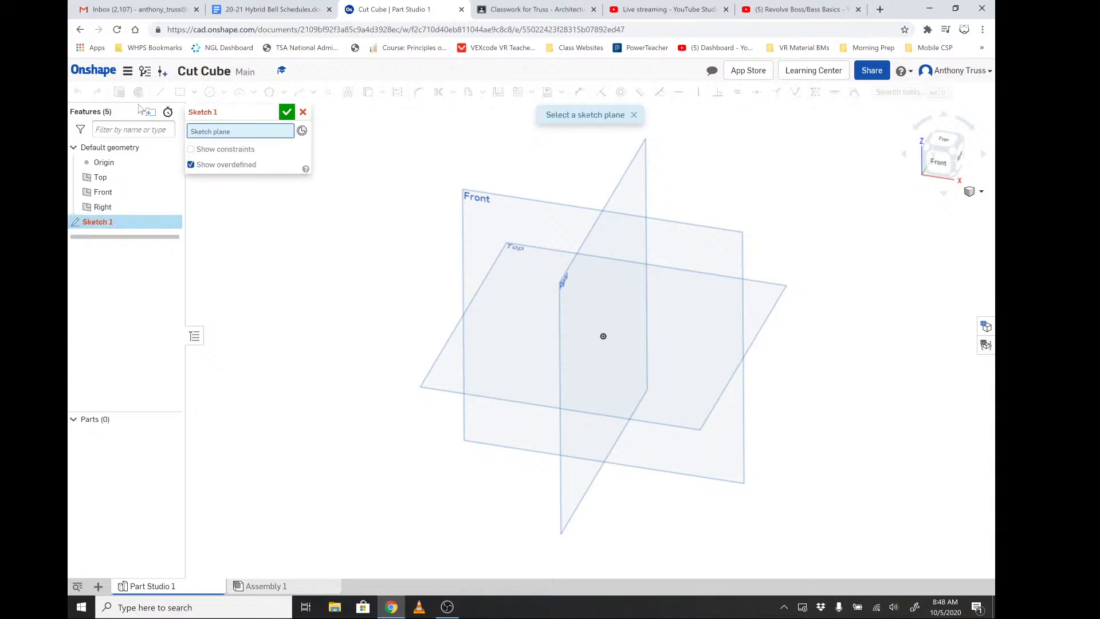
click(474, 397)
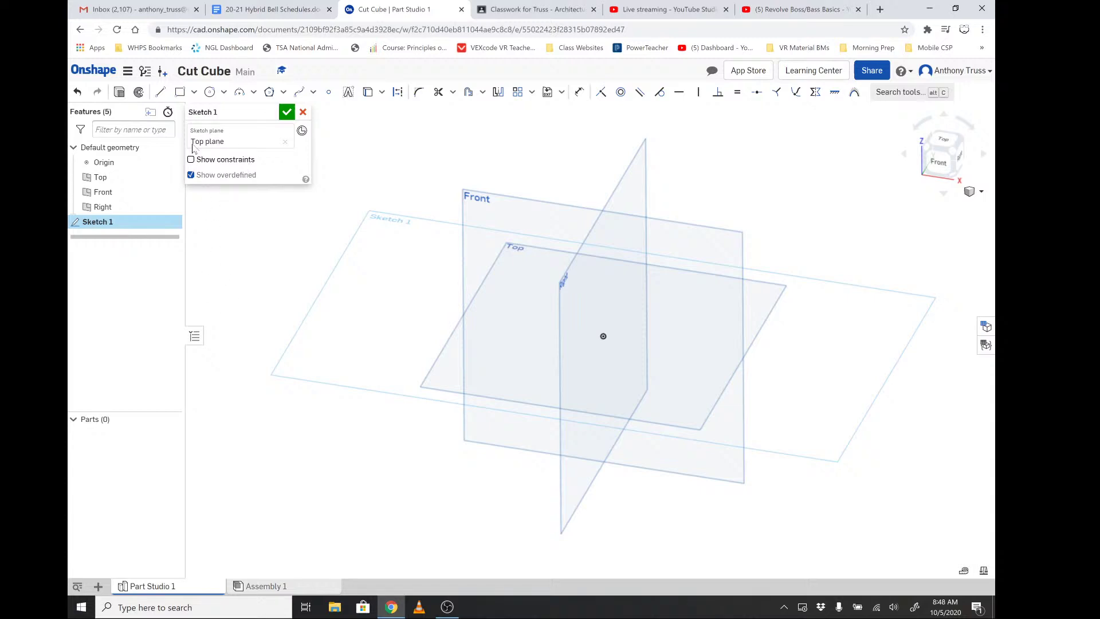
click(182, 93)
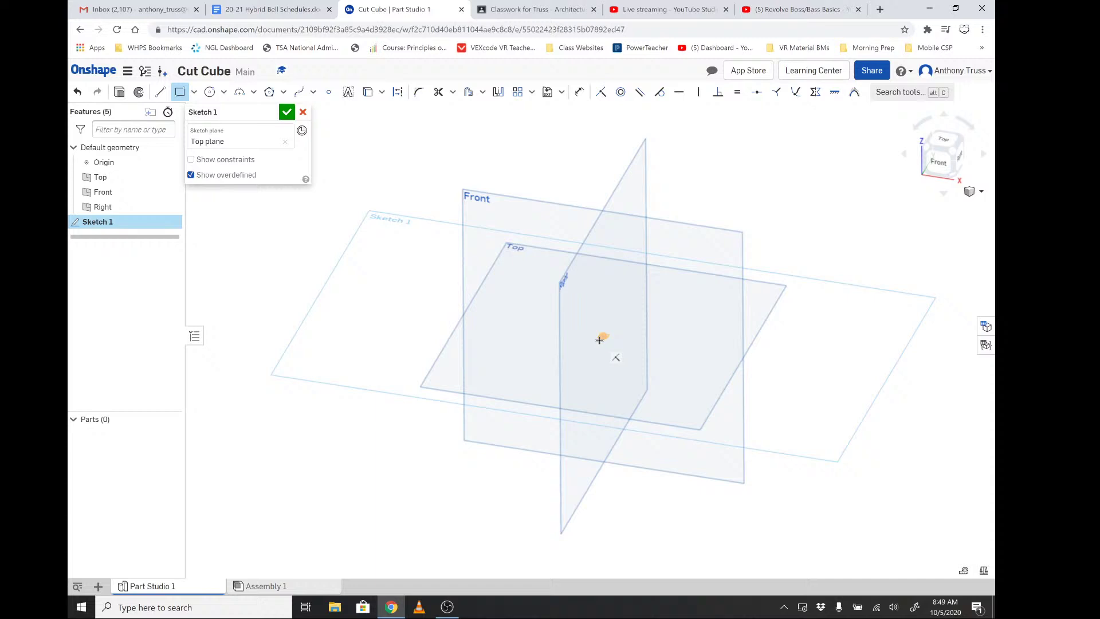
click(601, 337)
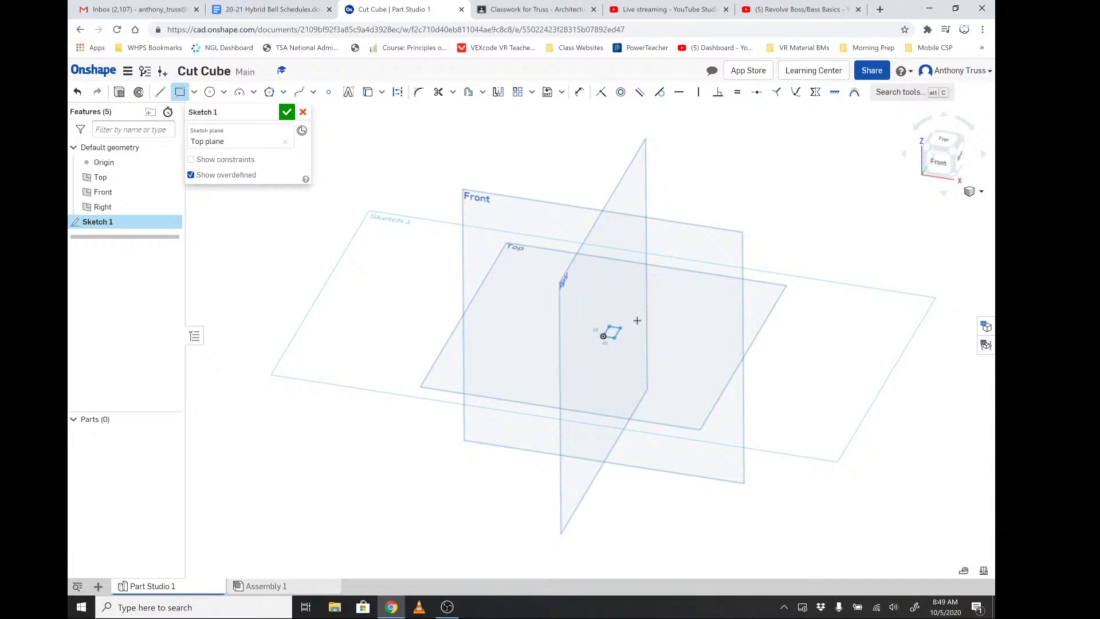
click(861, 257)
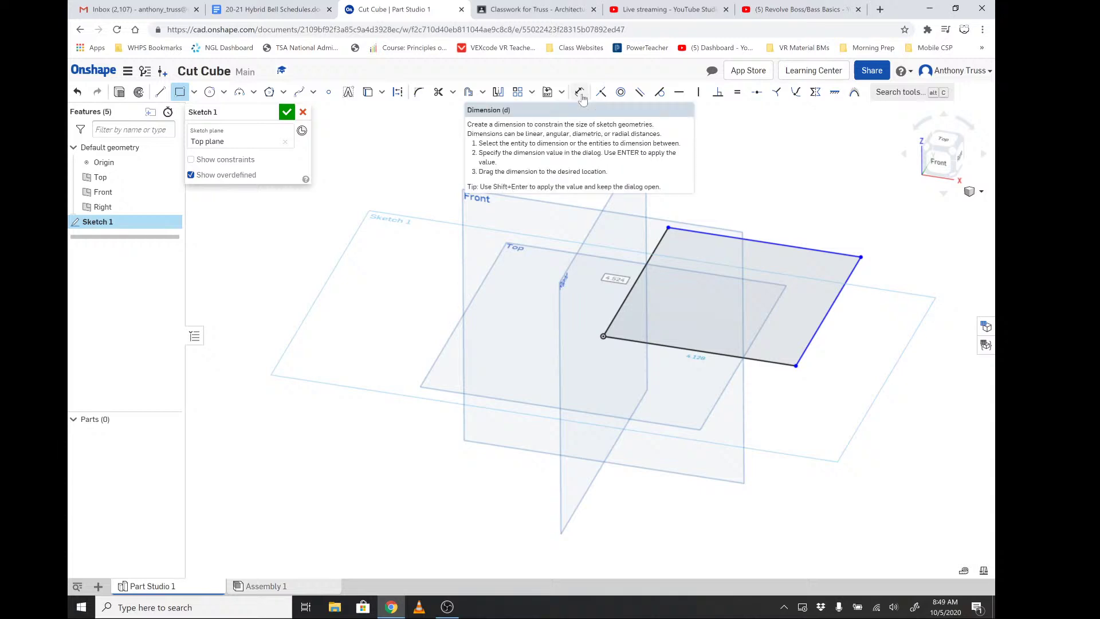
Dimension the rectangle's right and bottom edges to 5 in each and finish Sketch 1
click(581, 94)
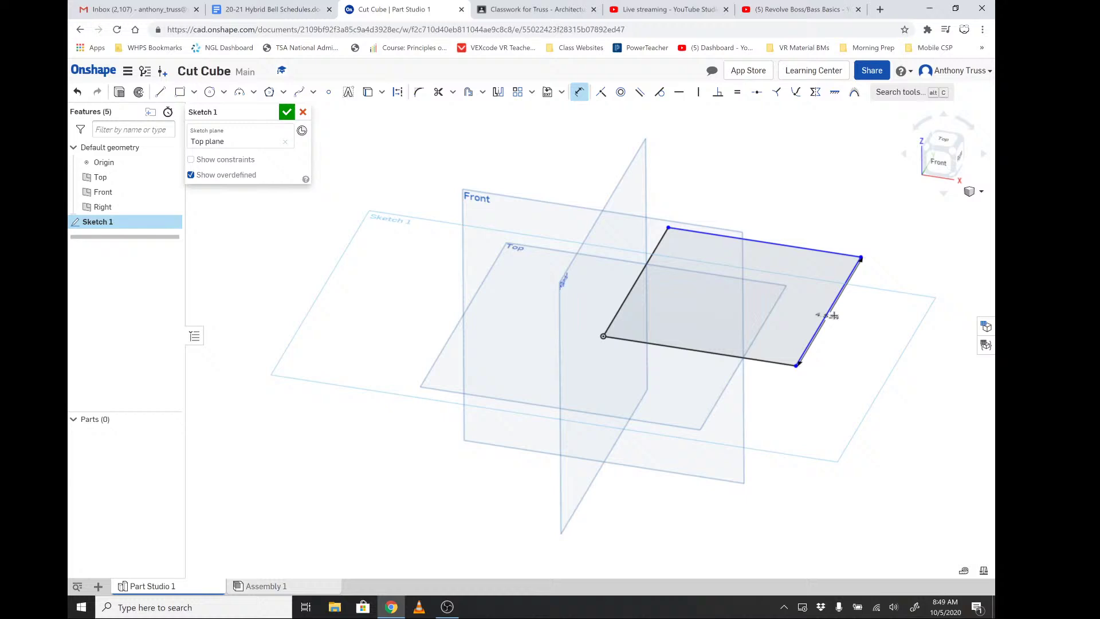
click(834, 315)
click(885, 323)
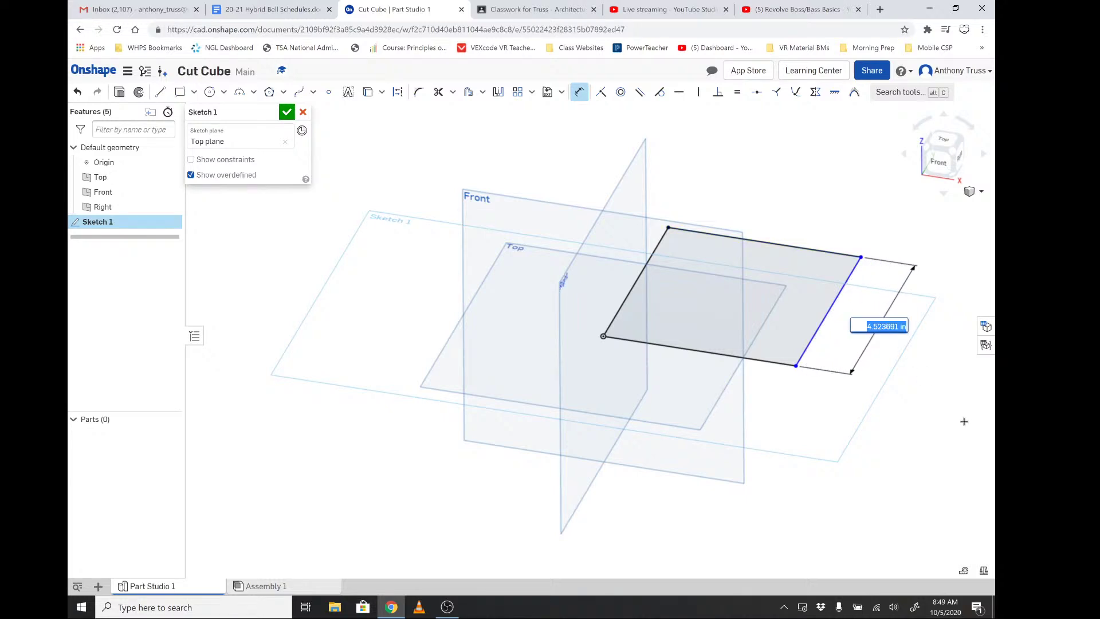
text(5)
key(Return)
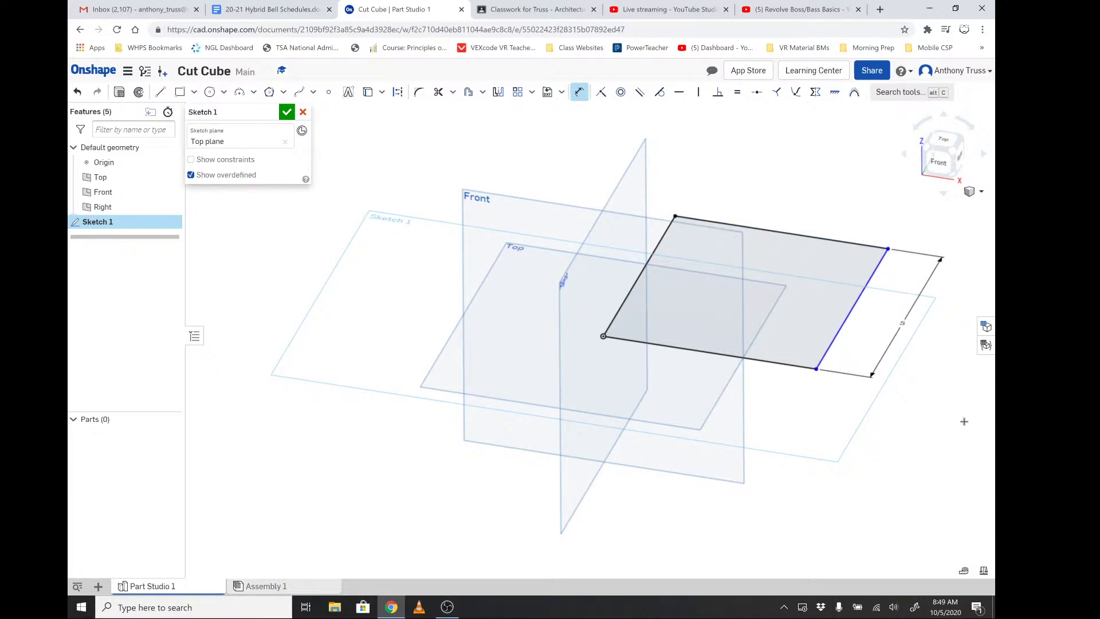
click(778, 362)
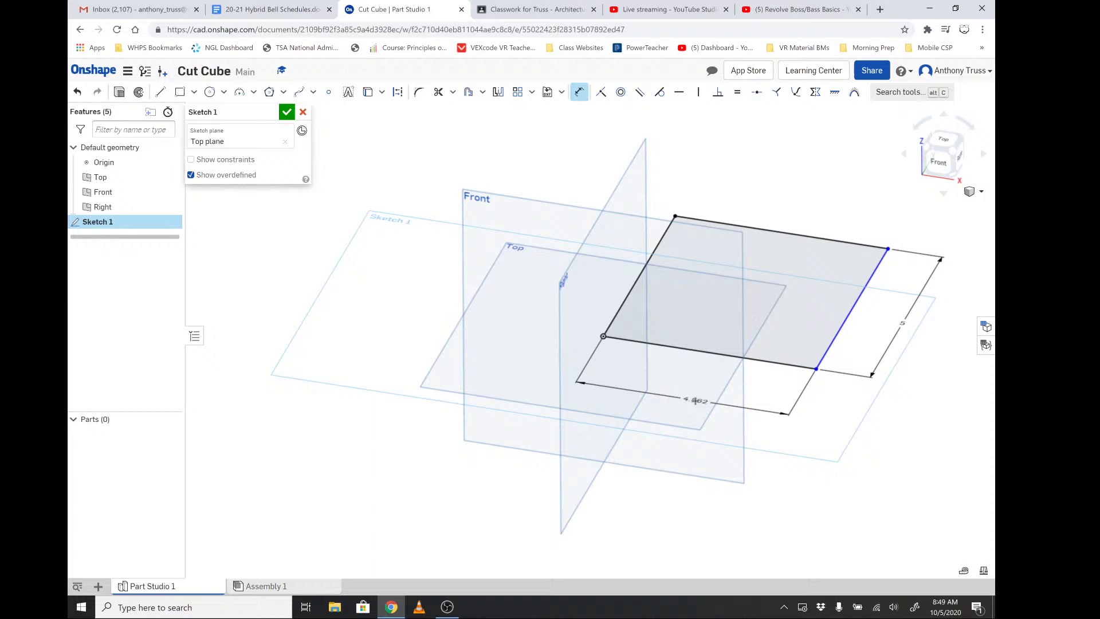
click(703, 400)
text(5)
key(Return)
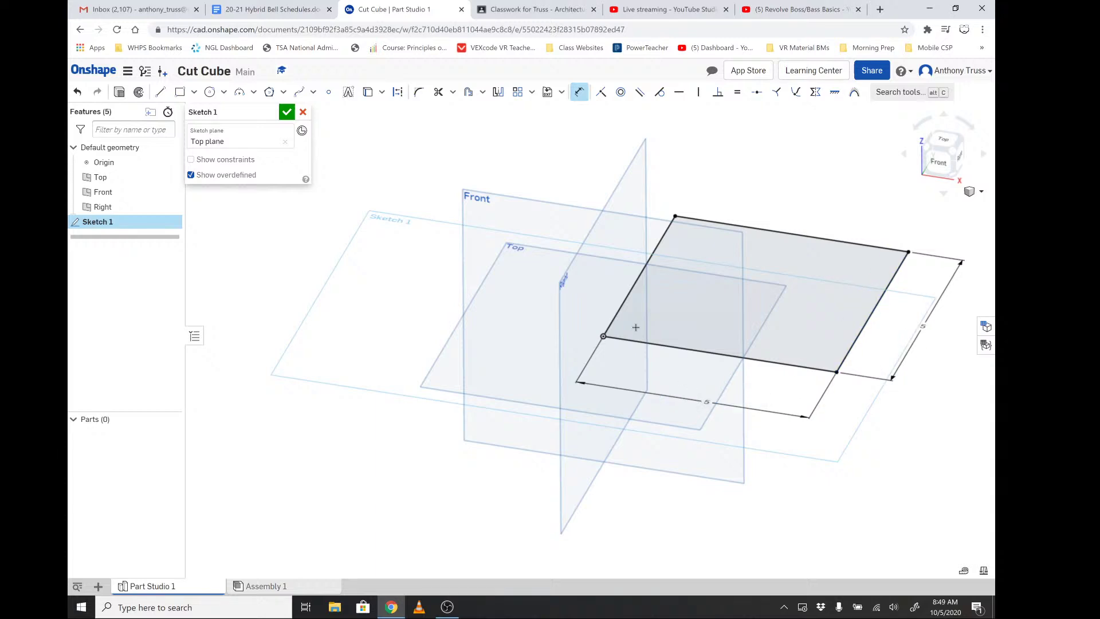
click(287, 112)
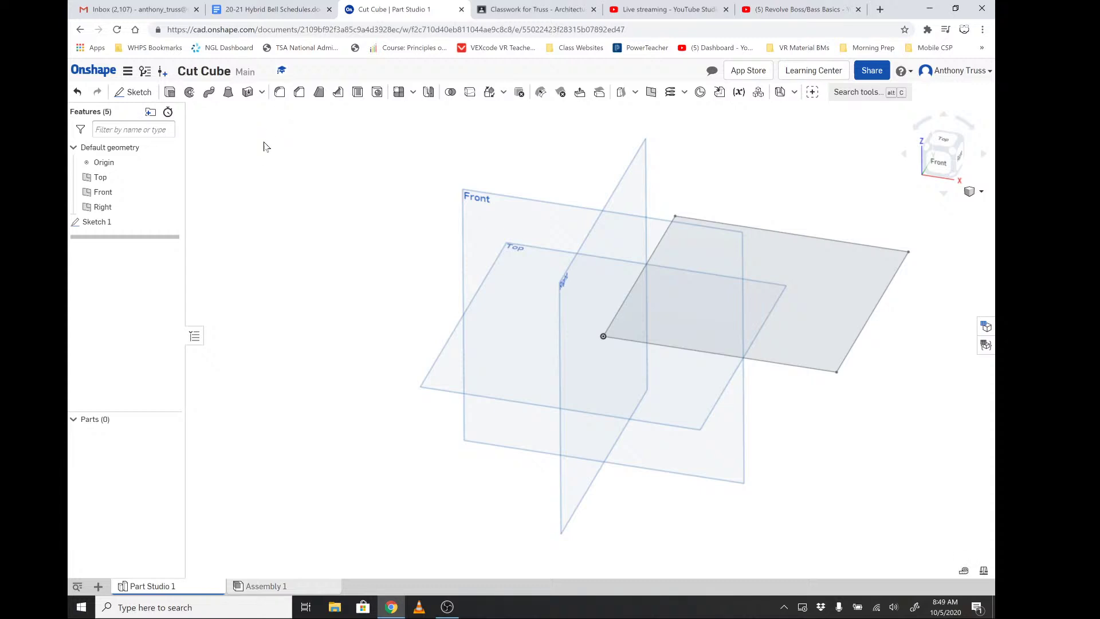
right_drag(299, 184, 278, 214)
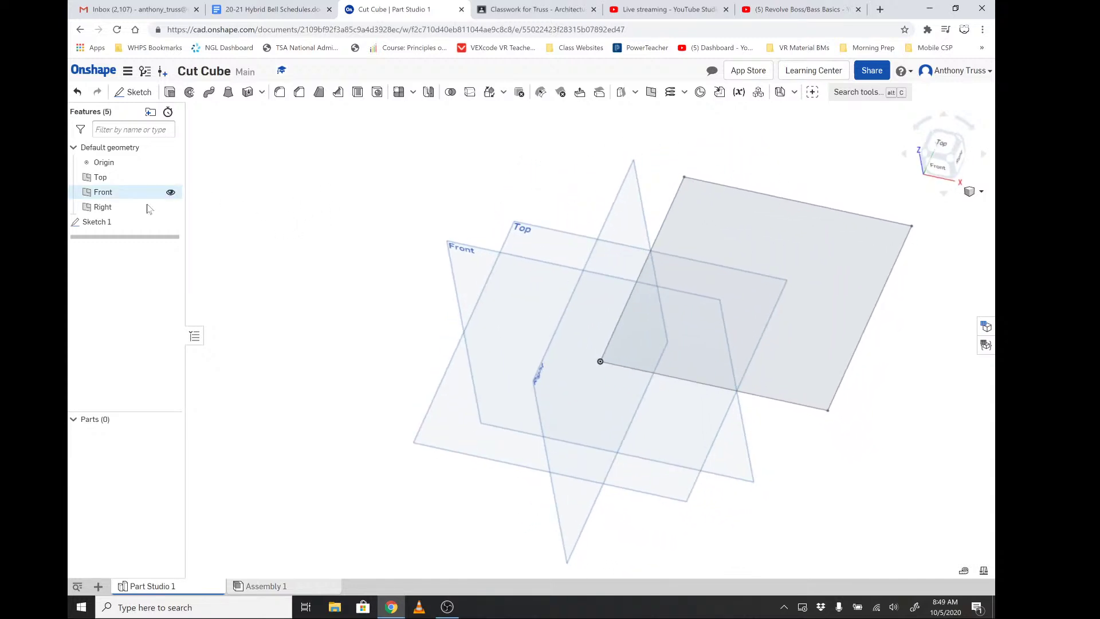
click(108, 223)
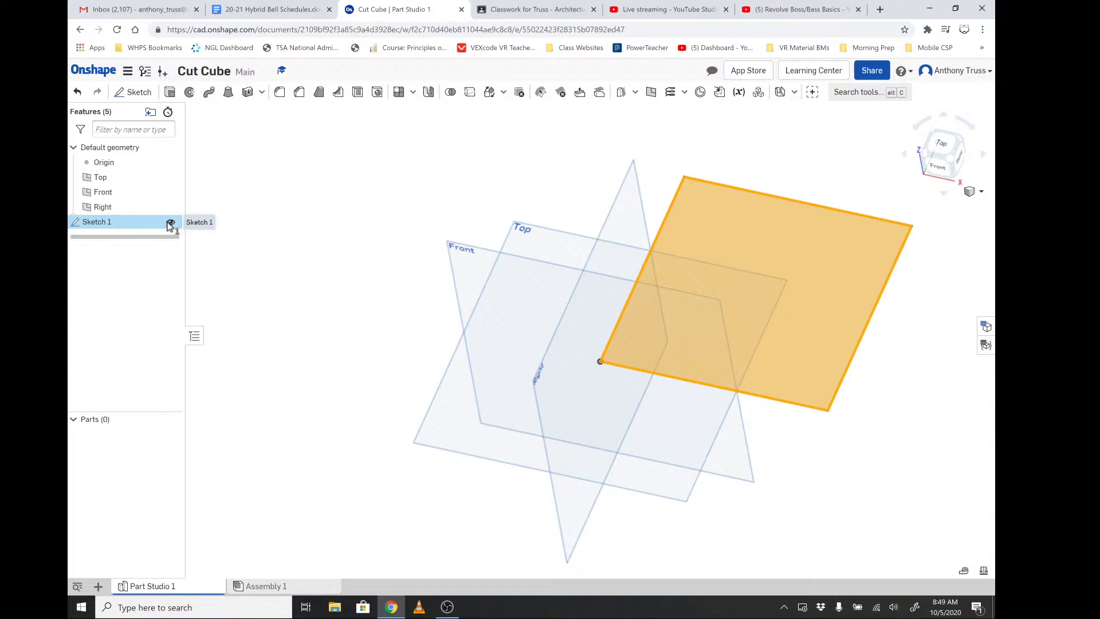
click(171, 223)
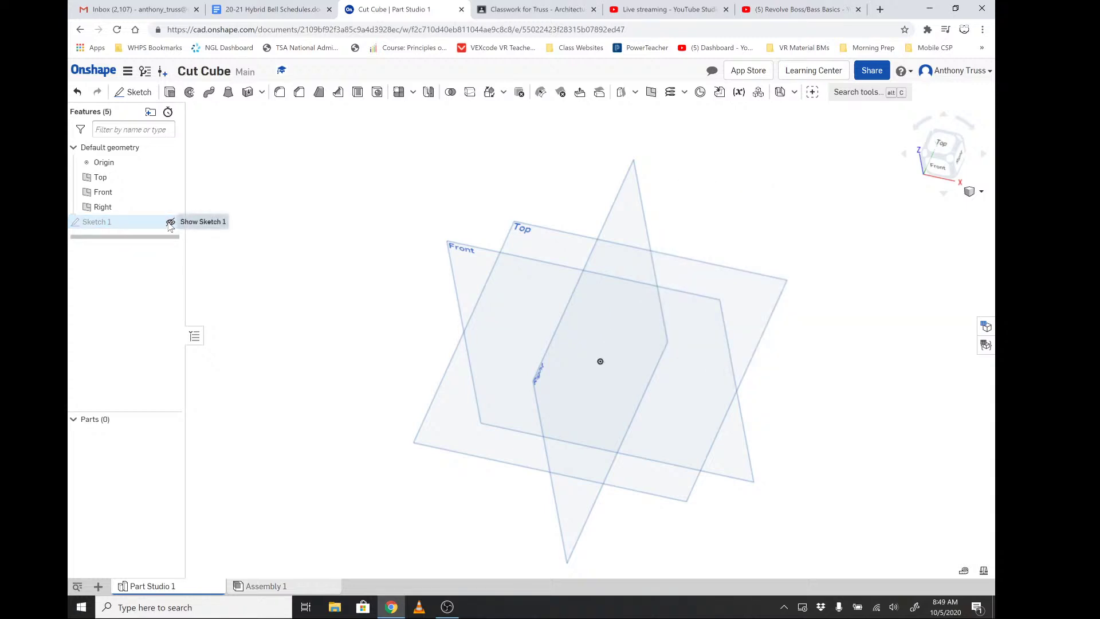
click(171, 223)
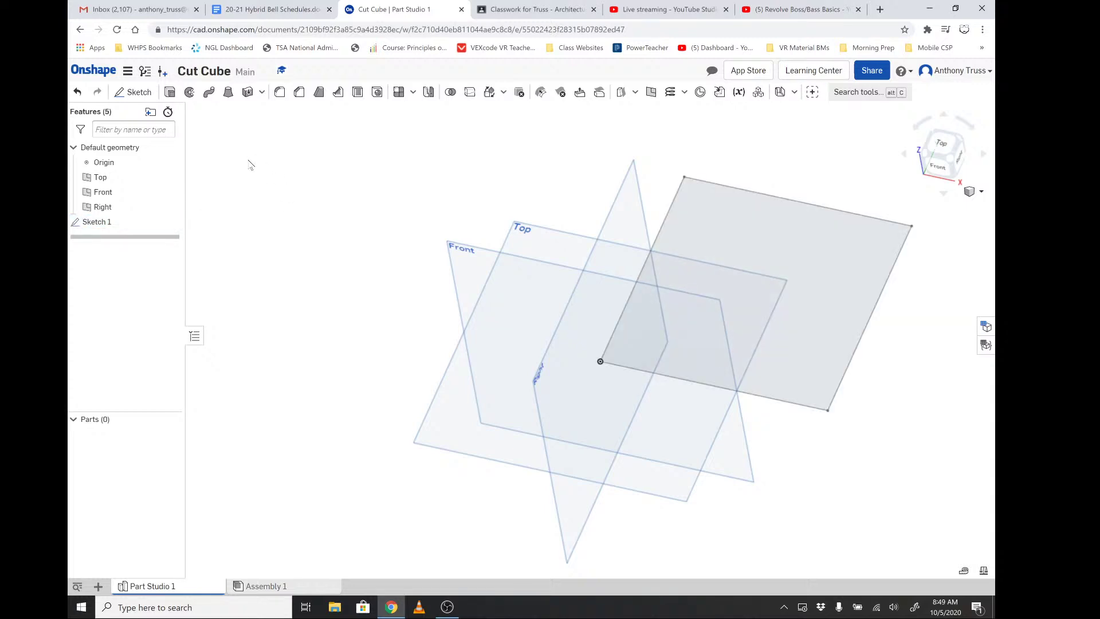
click(106, 222)
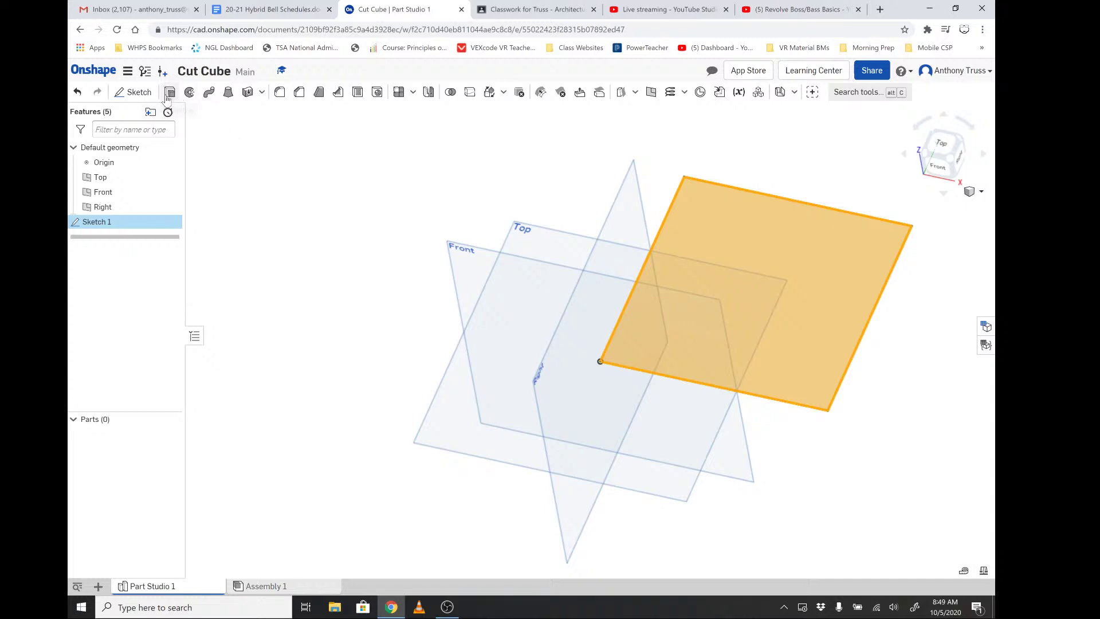
Extrude Sketch 1 with a 5 in Blind depth and fit the cube preview in view
click(168, 95)
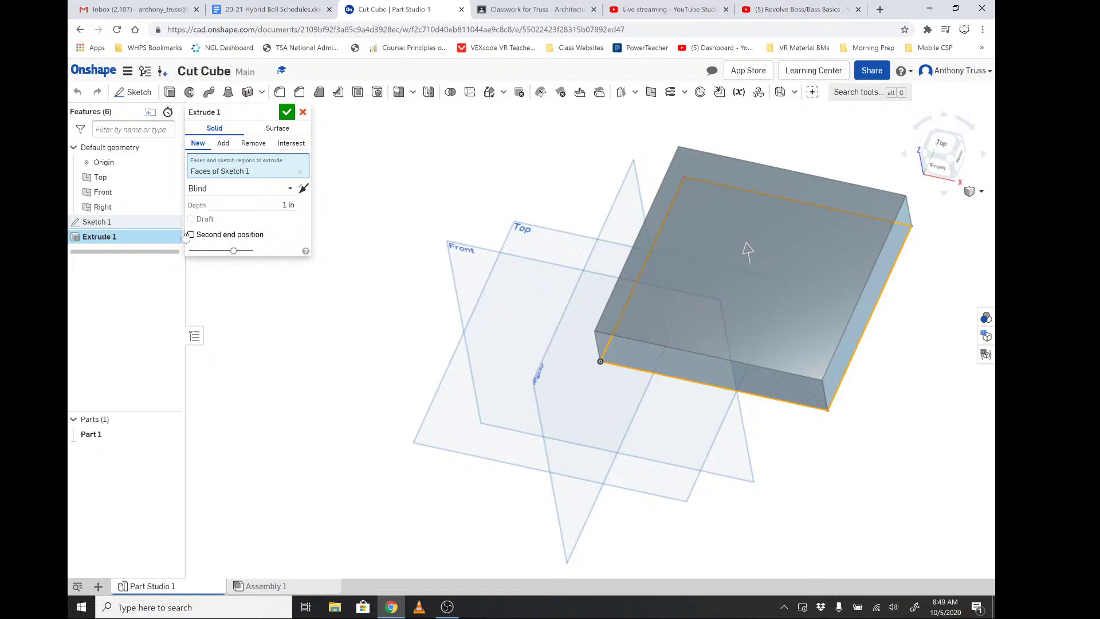
click(288, 204)
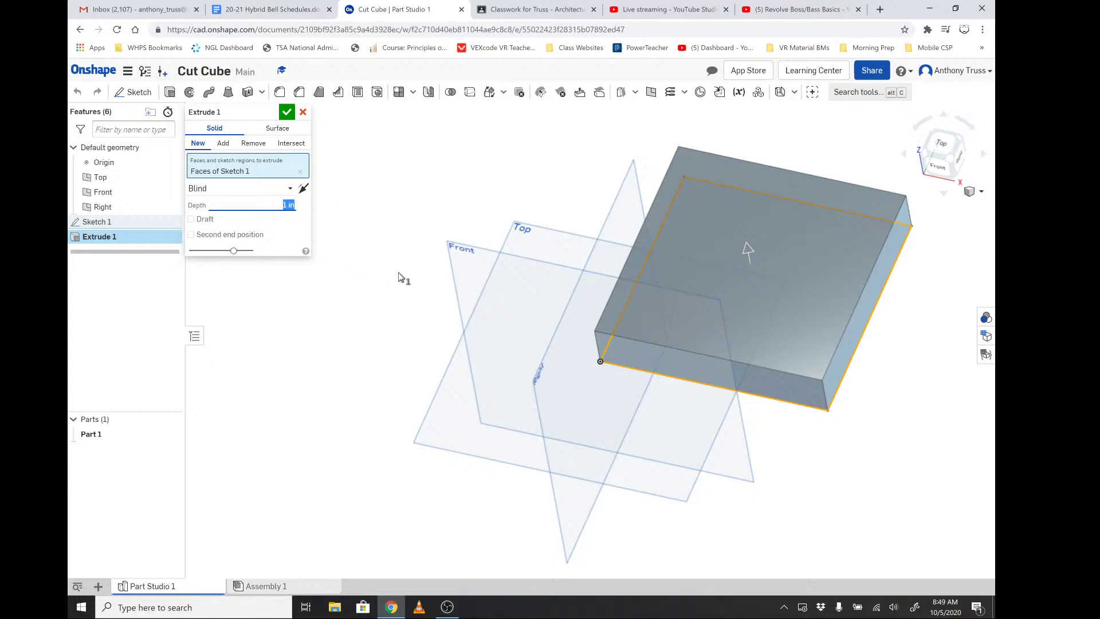
text(5)
key(Tab)
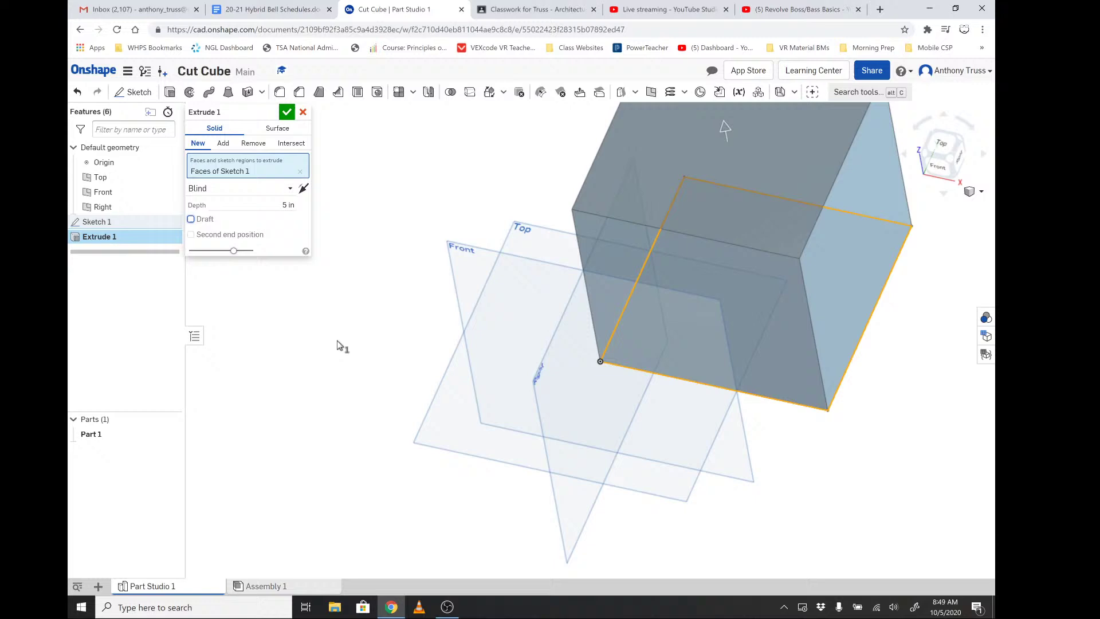
key(f)
right_drag(761, 270, 749, 216)
scroll(748, 183, up, 2)
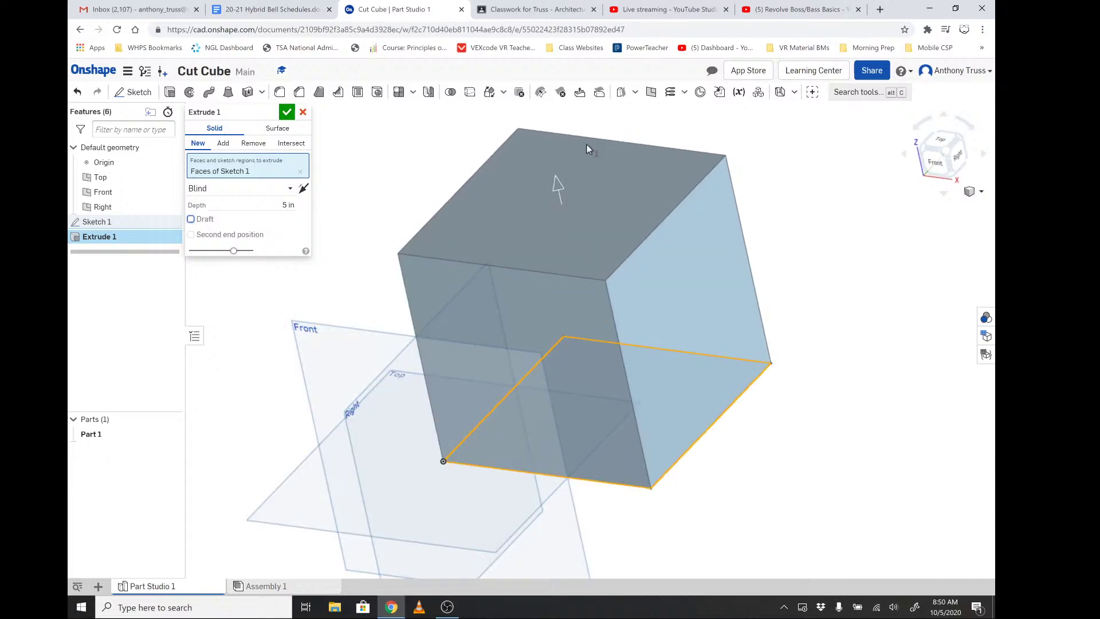
Accept Extrude 1 as a solid part and orbit around it using the view cube
click(290, 114)
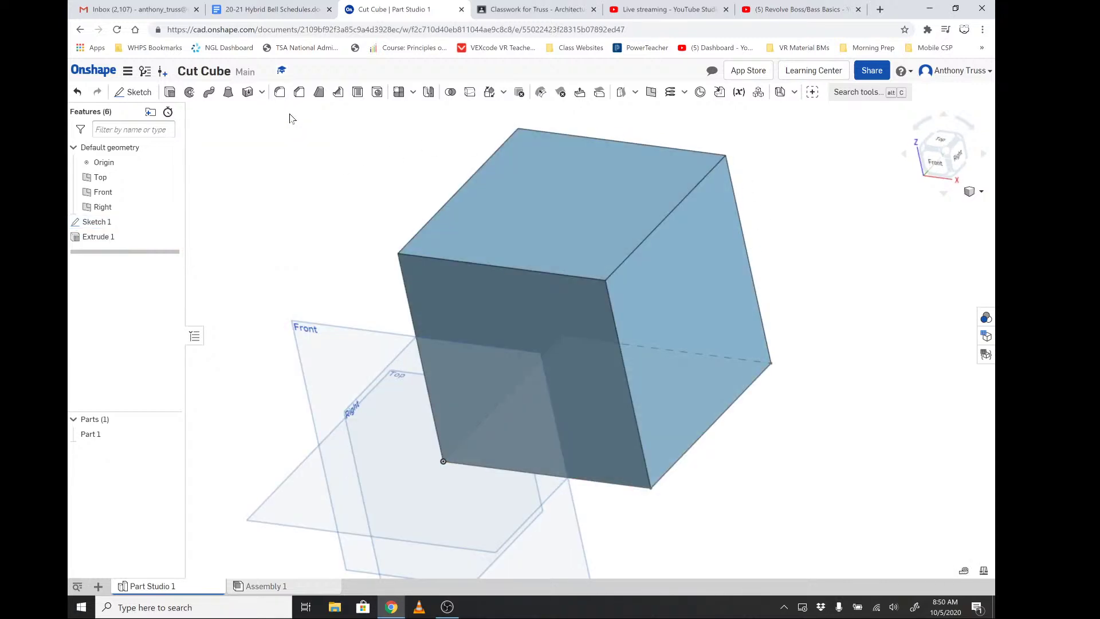
right_drag(302, 179, 335, 182)
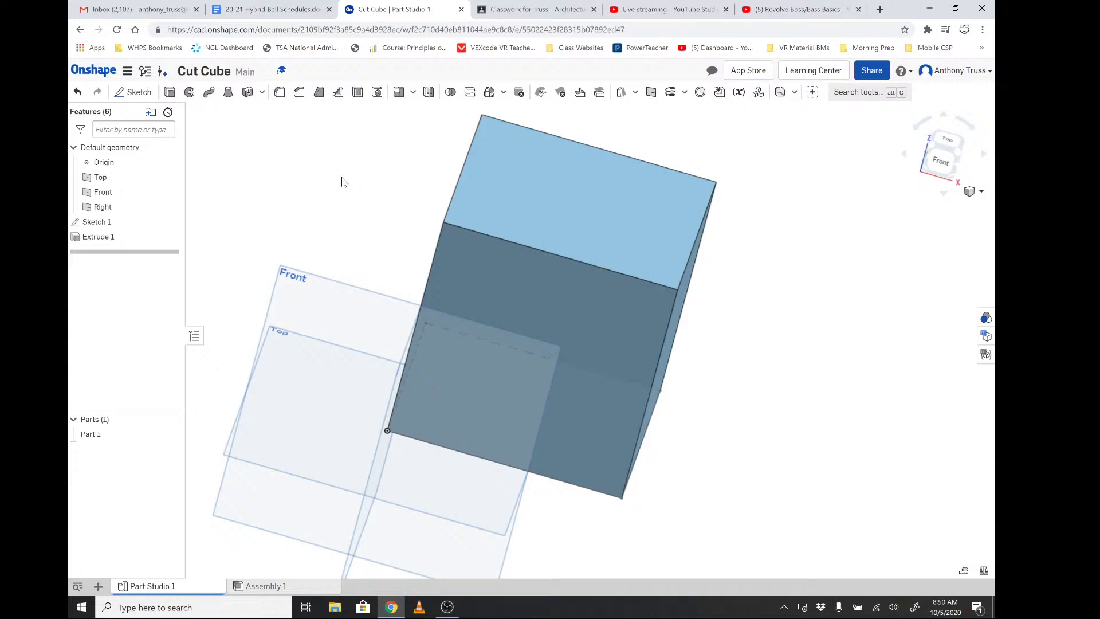
click(945, 166)
right_drag(920, 232, 956, 232)
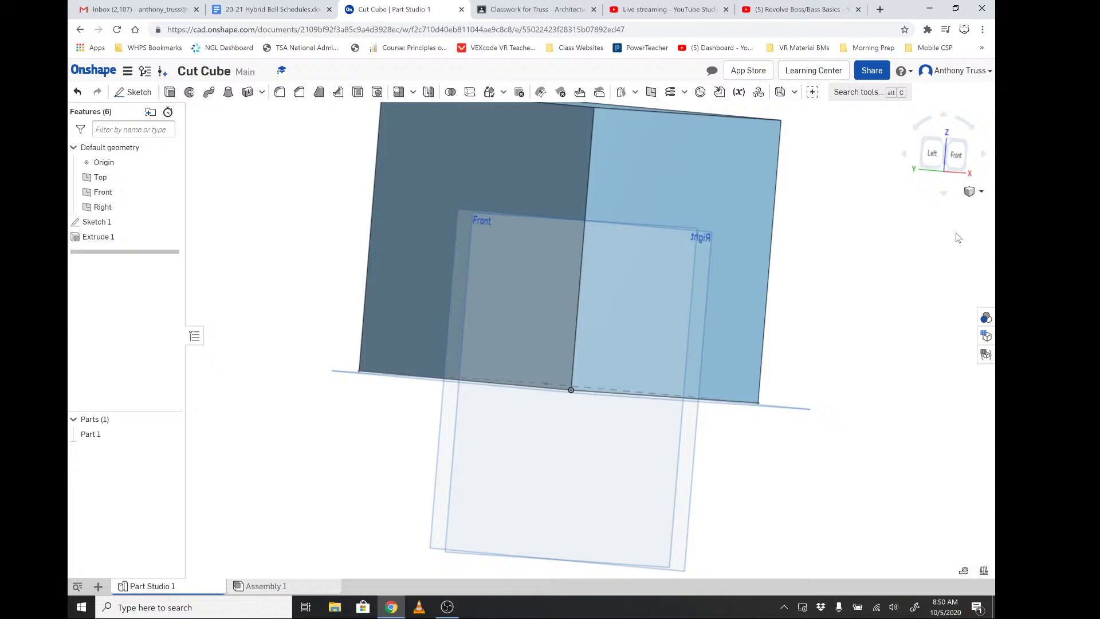
click(948, 149)
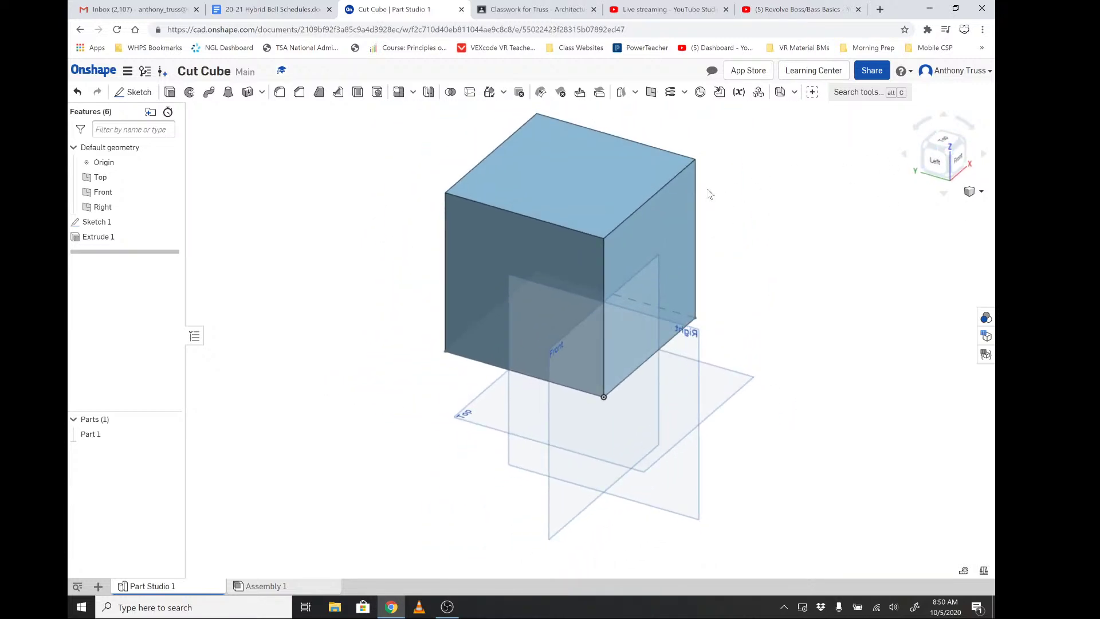
Select the cube's front and right faces individually, then orbit the cube
click(553, 255)
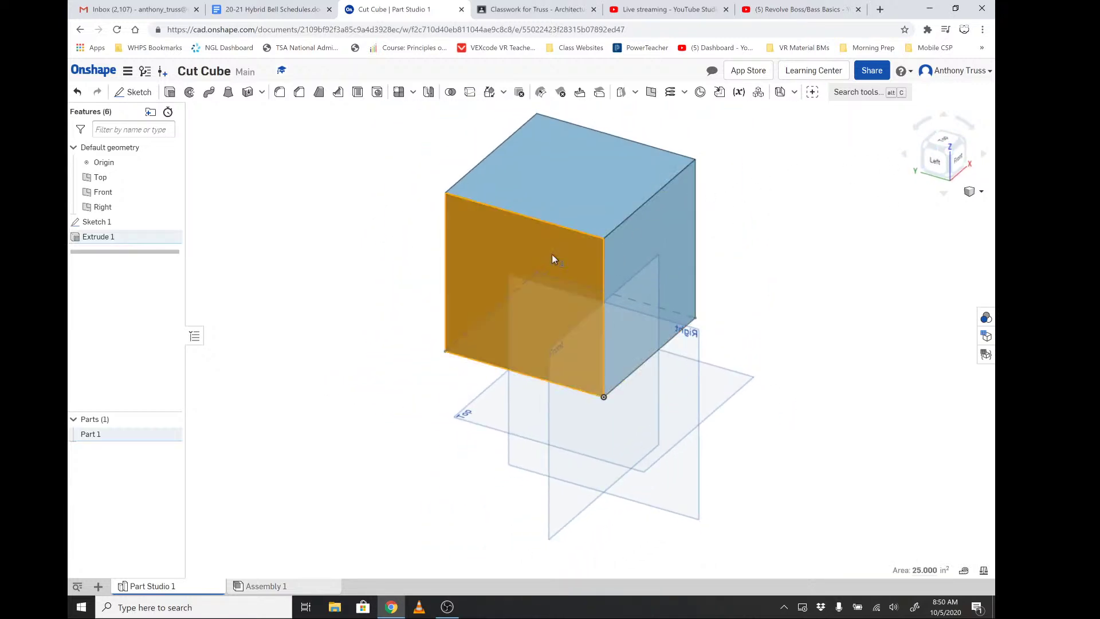
click(786, 278)
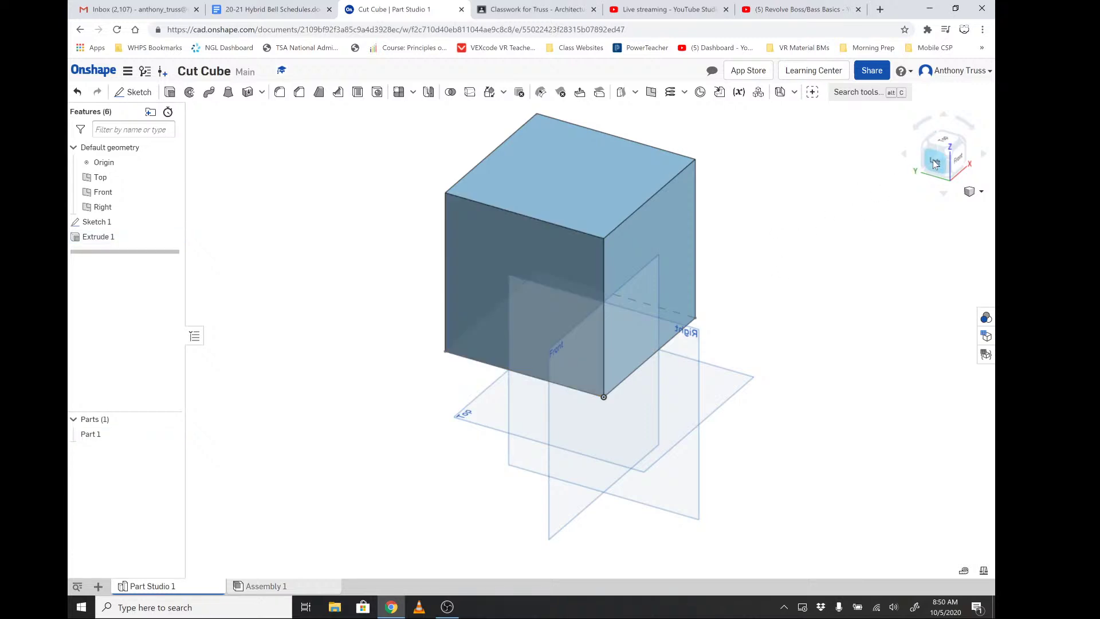
click(692, 218)
click(854, 191)
right_drag(854, 191, 805, 228)
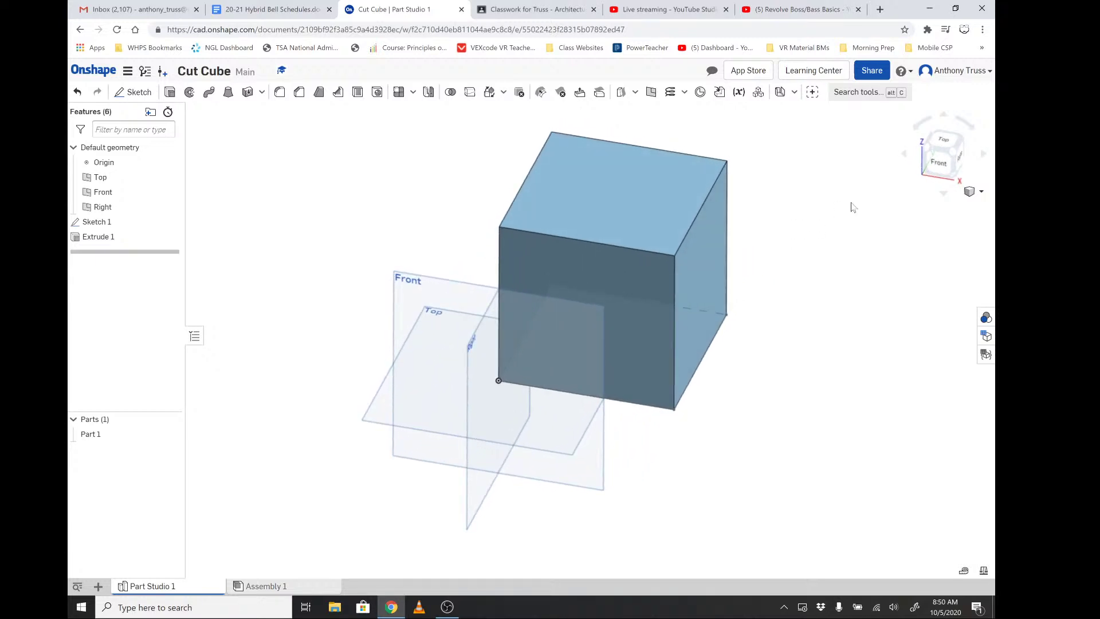
Read the front face's 25 in² area, the 90° face angle, and the corner coordinates
click(955, 157)
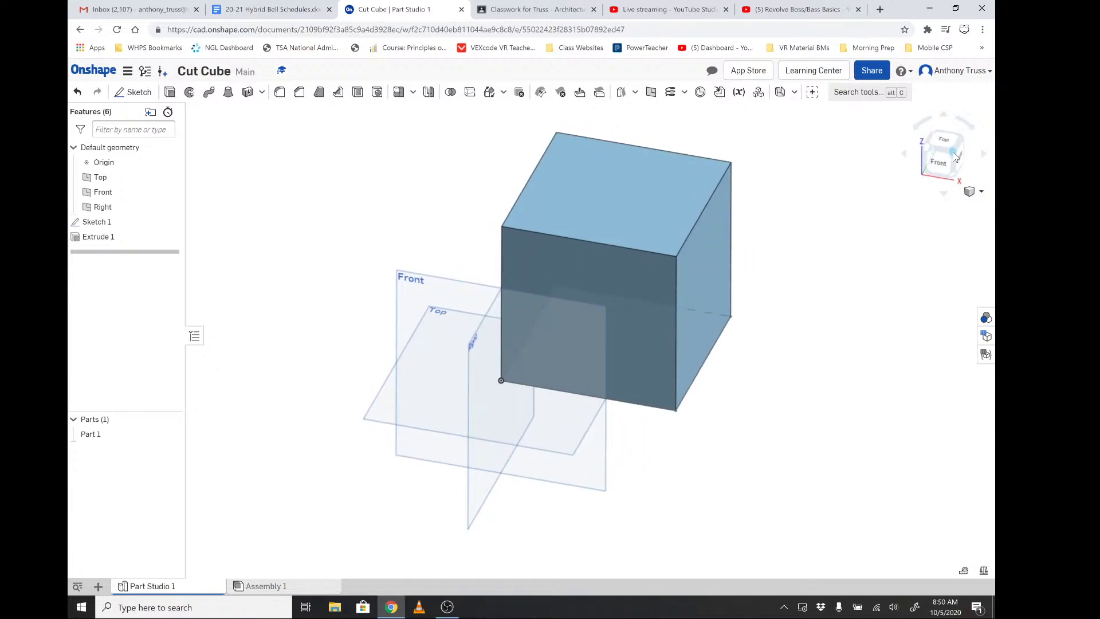
click(609, 267)
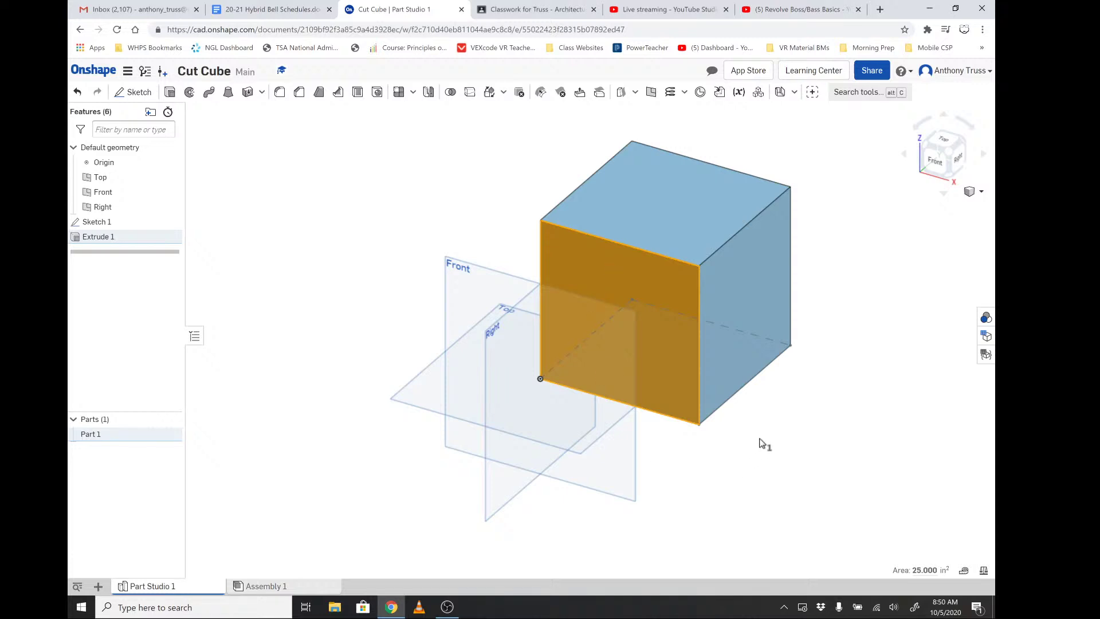
click(752, 273)
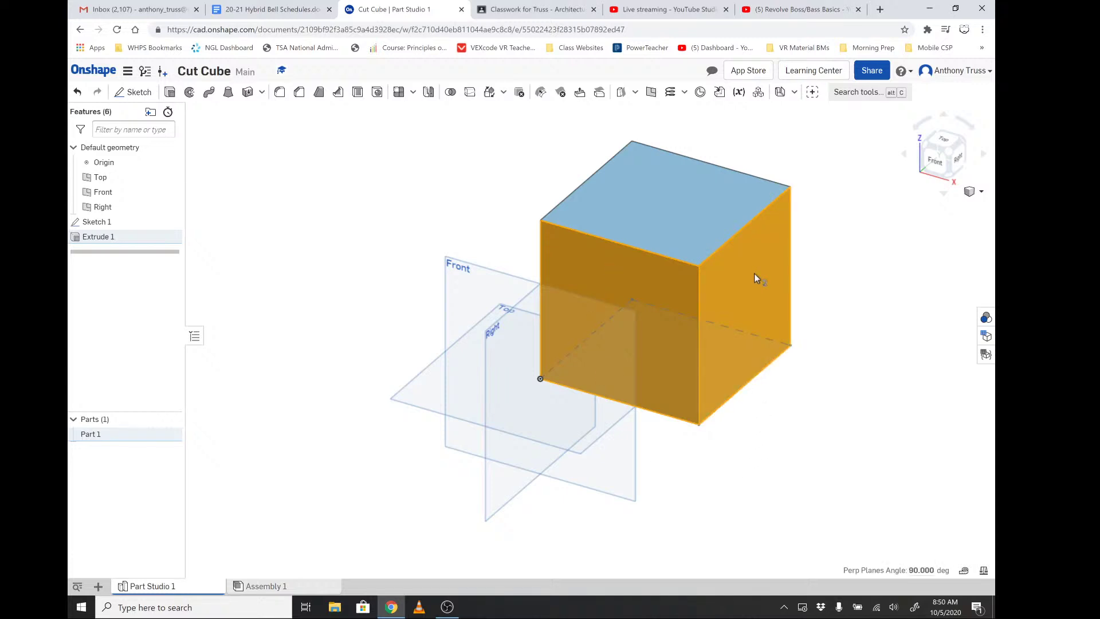
click(877, 383)
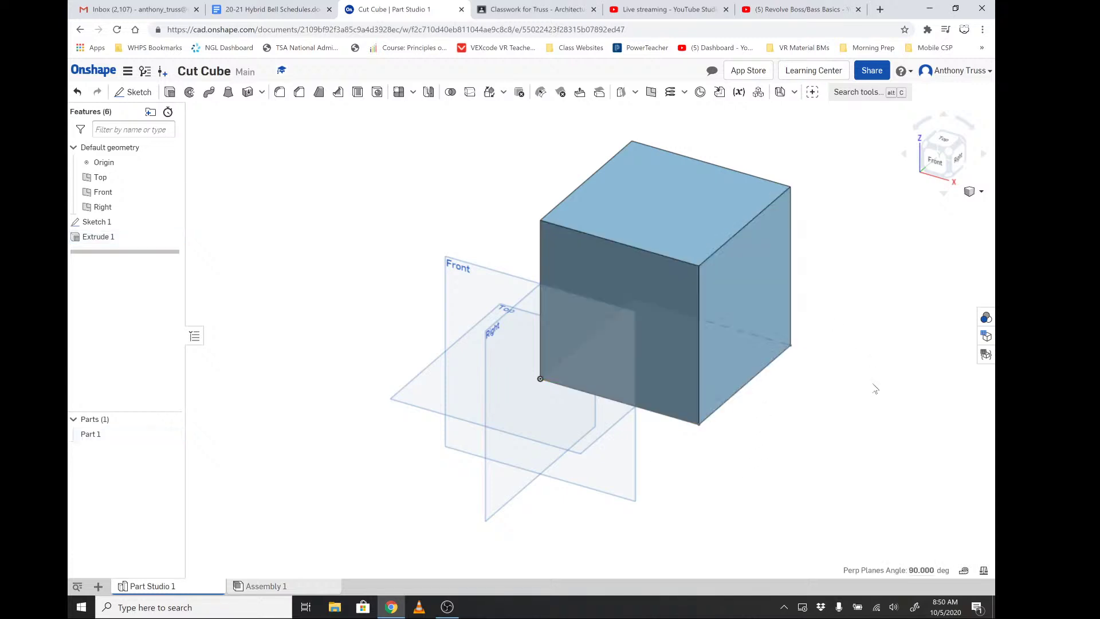
click(697, 267)
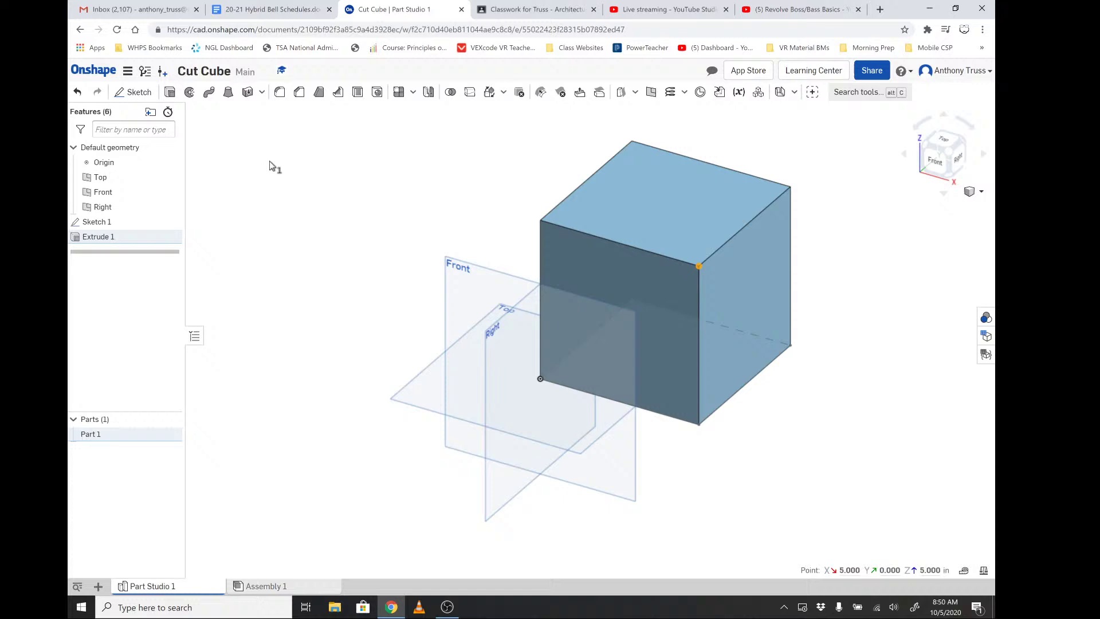
click(266, 207)
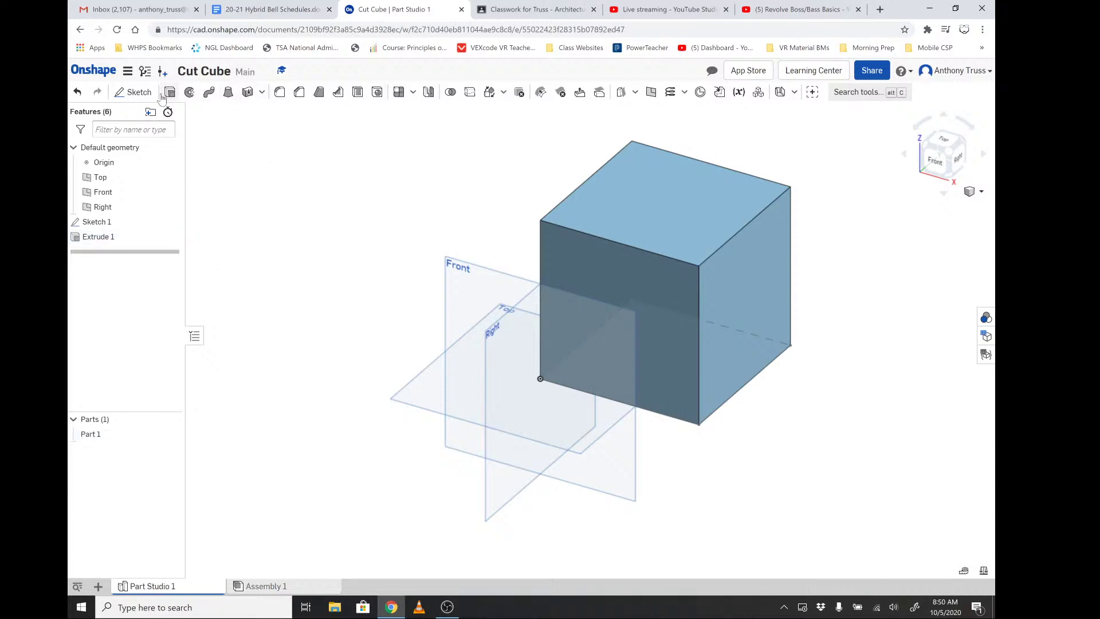
Draw a corner rectangle at one corner of the cube's top face
click(133, 92)
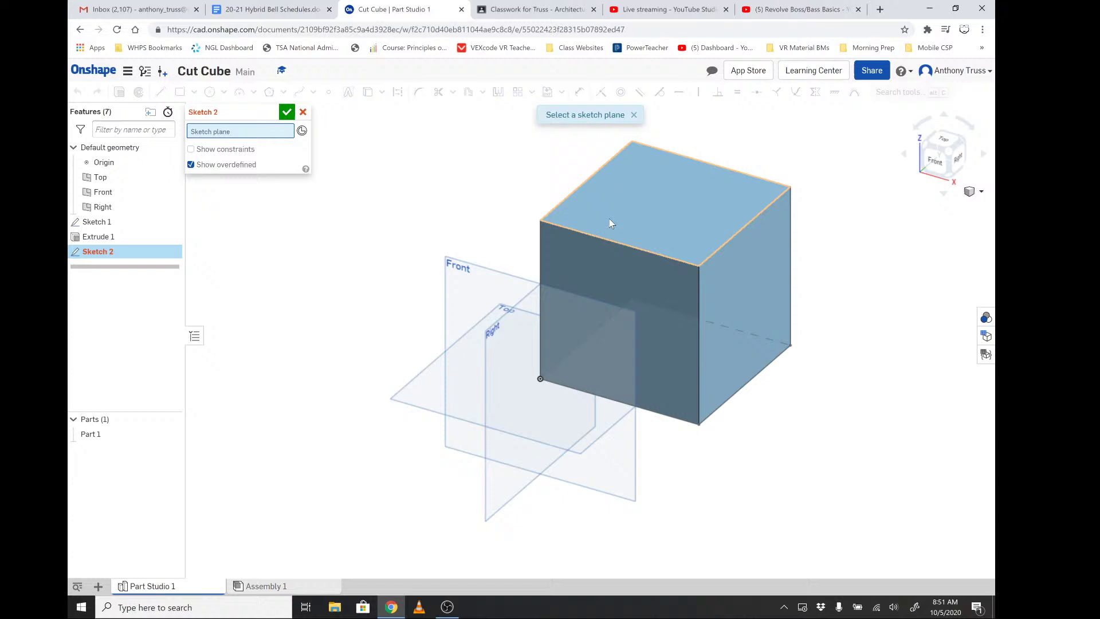
click(677, 210)
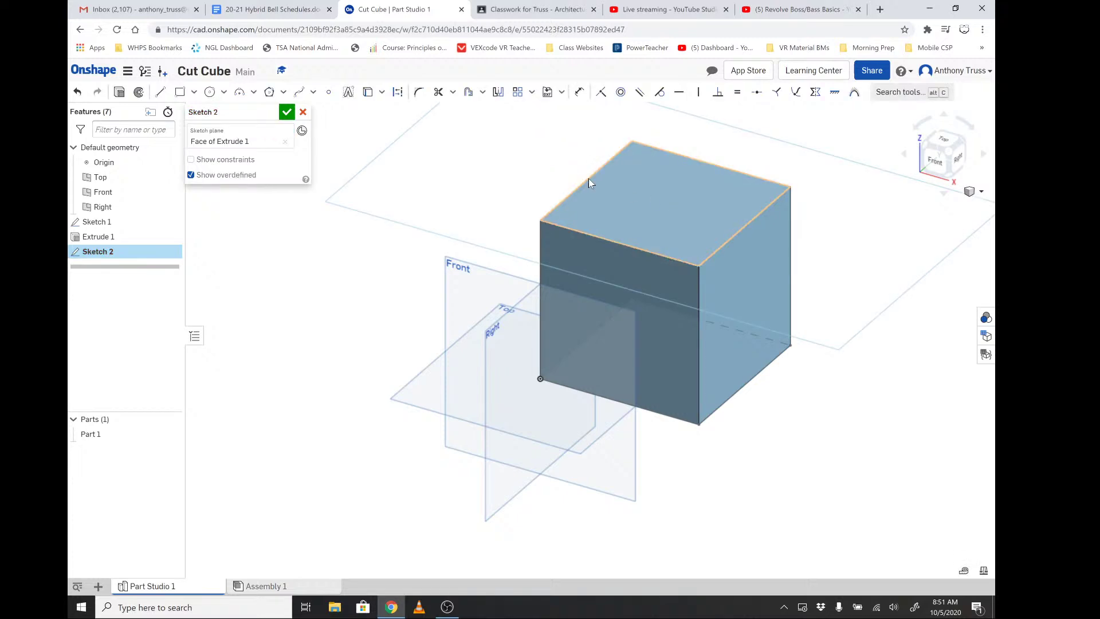
click(180, 93)
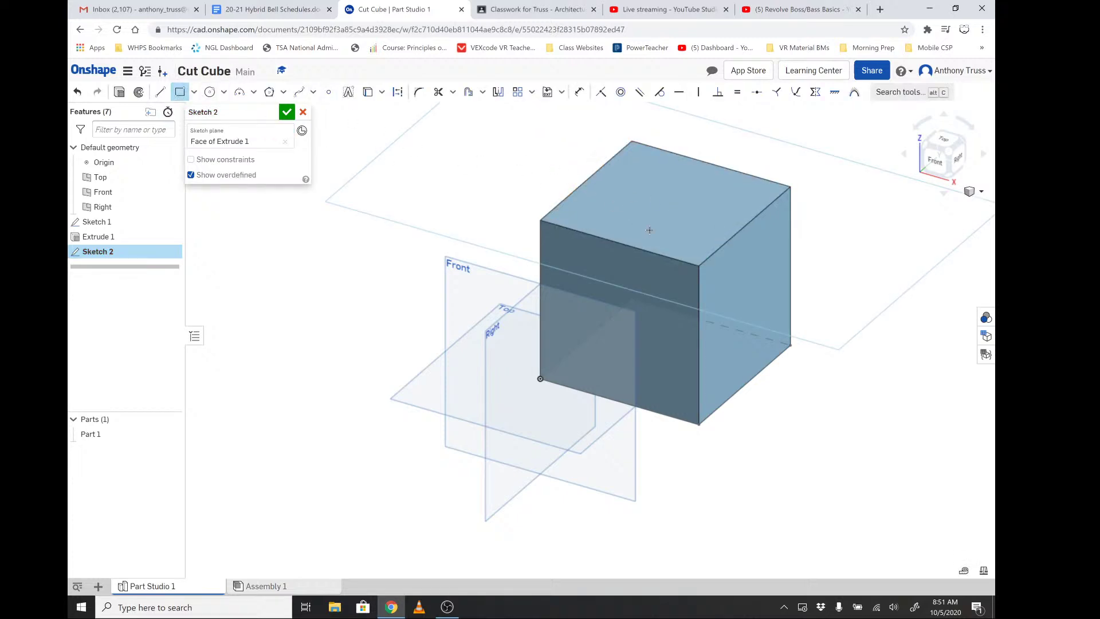
click(698, 266)
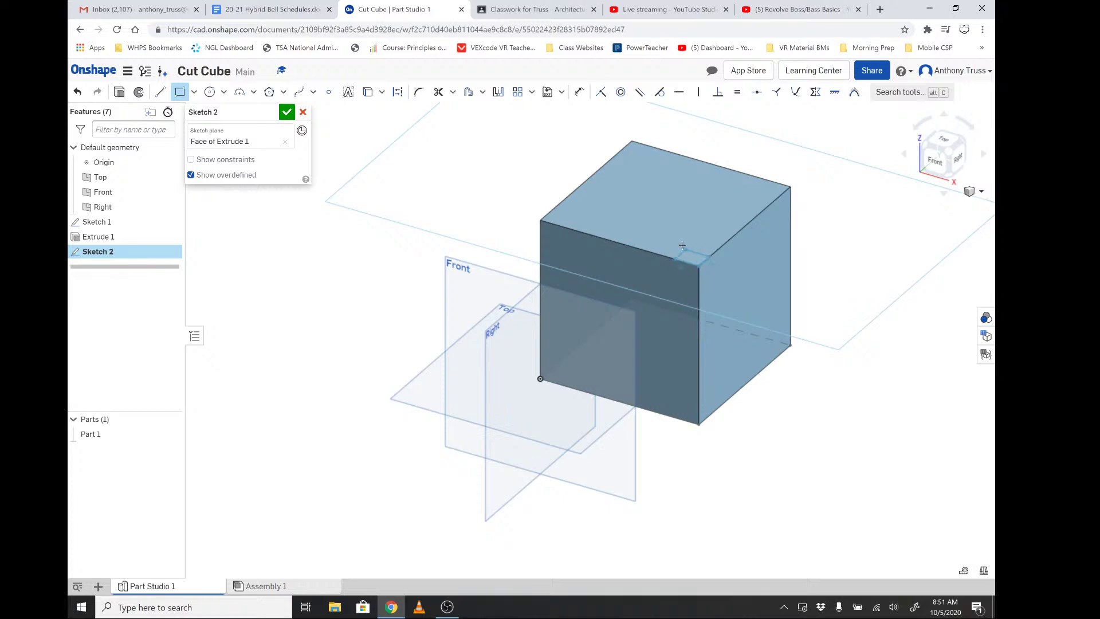
click(671, 212)
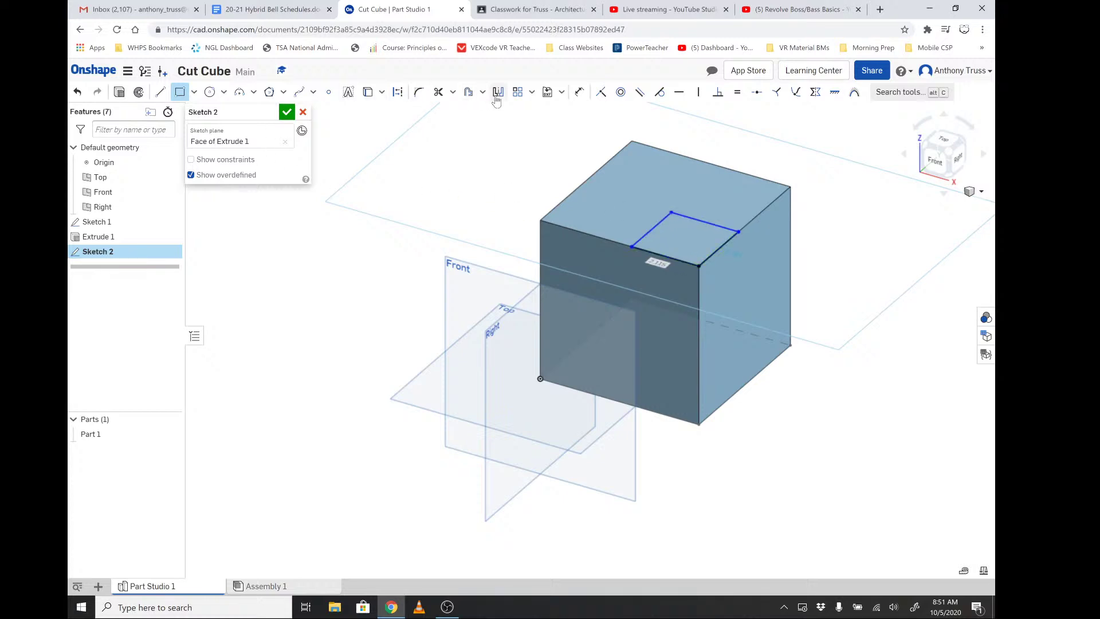
Dimension the rectangle's side and front edges to 2.5 in and finish Sketch 2
click(580, 92)
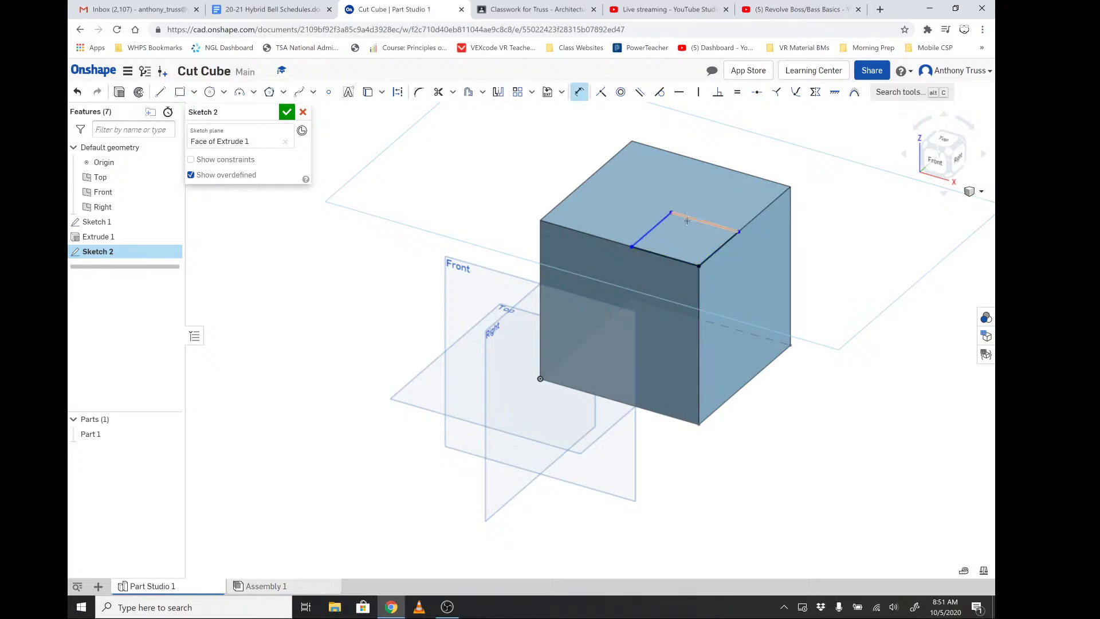
click(715, 251)
click(739, 255)
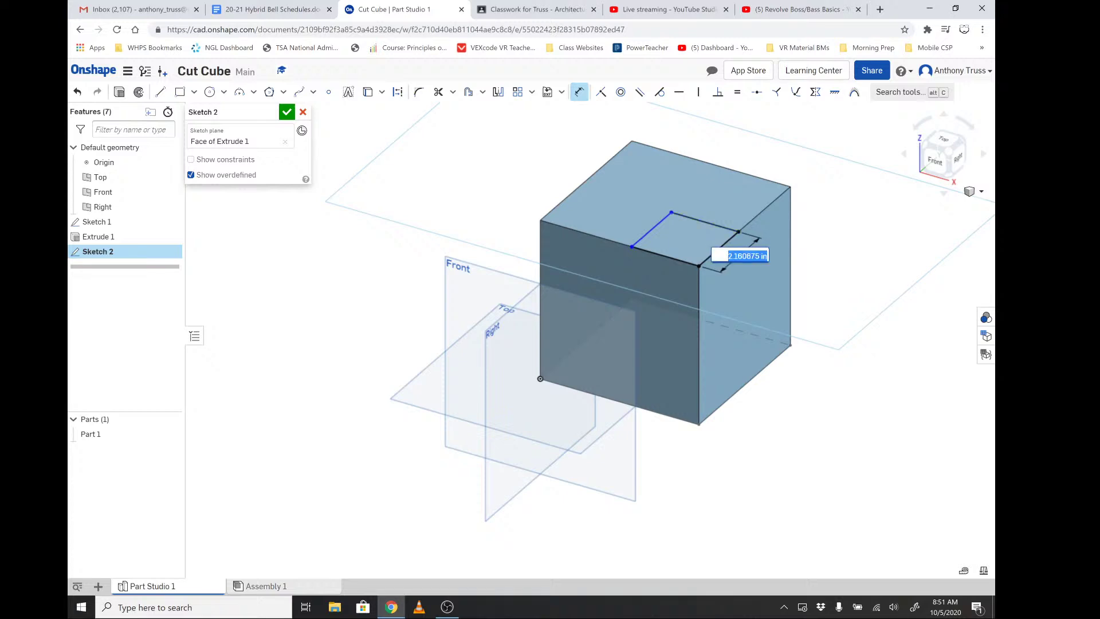
text(2.5)
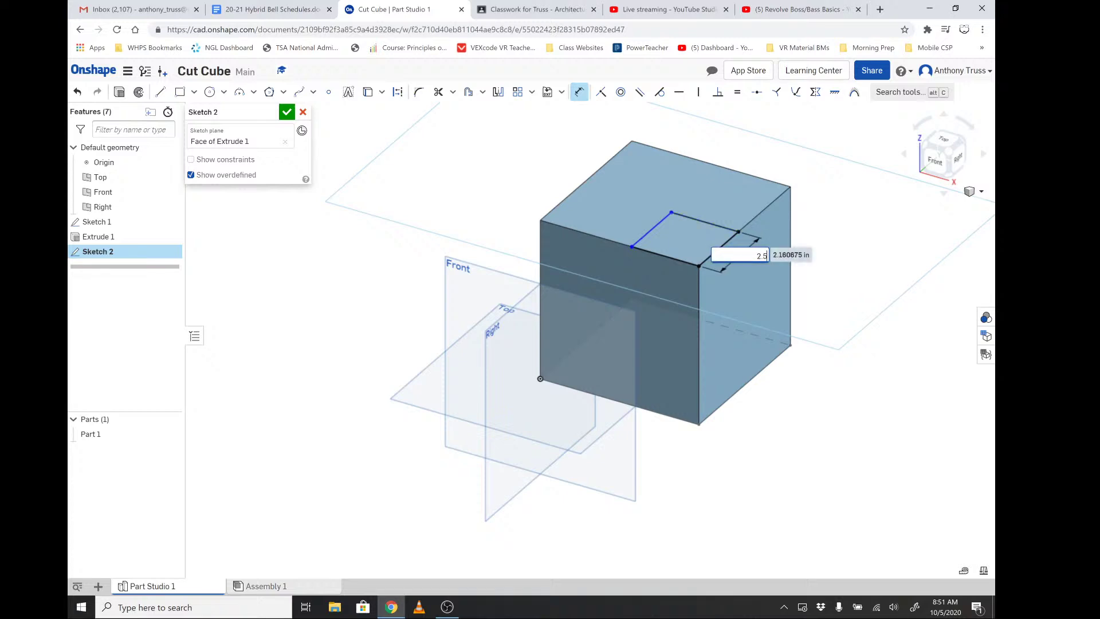
key(Return)
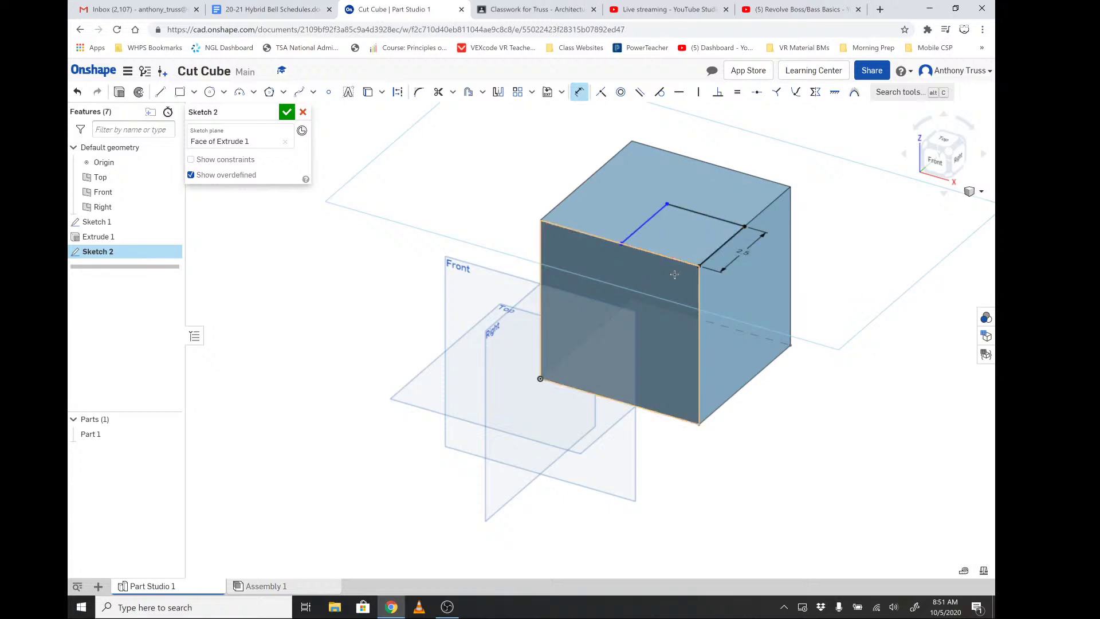
click(662, 255)
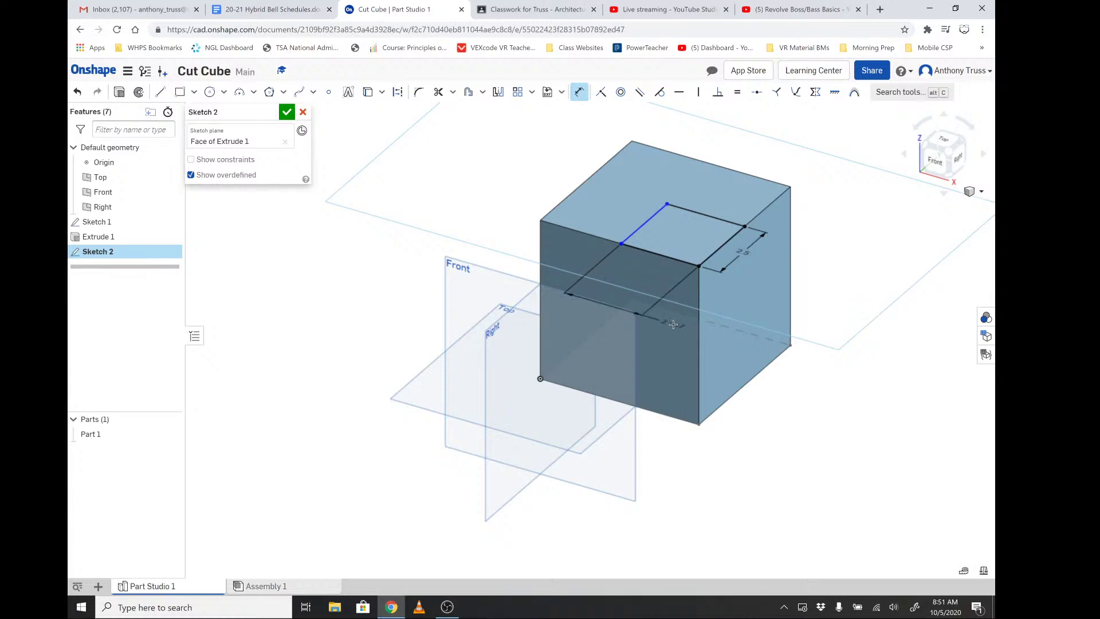
click(642, 284)
text(2.5)
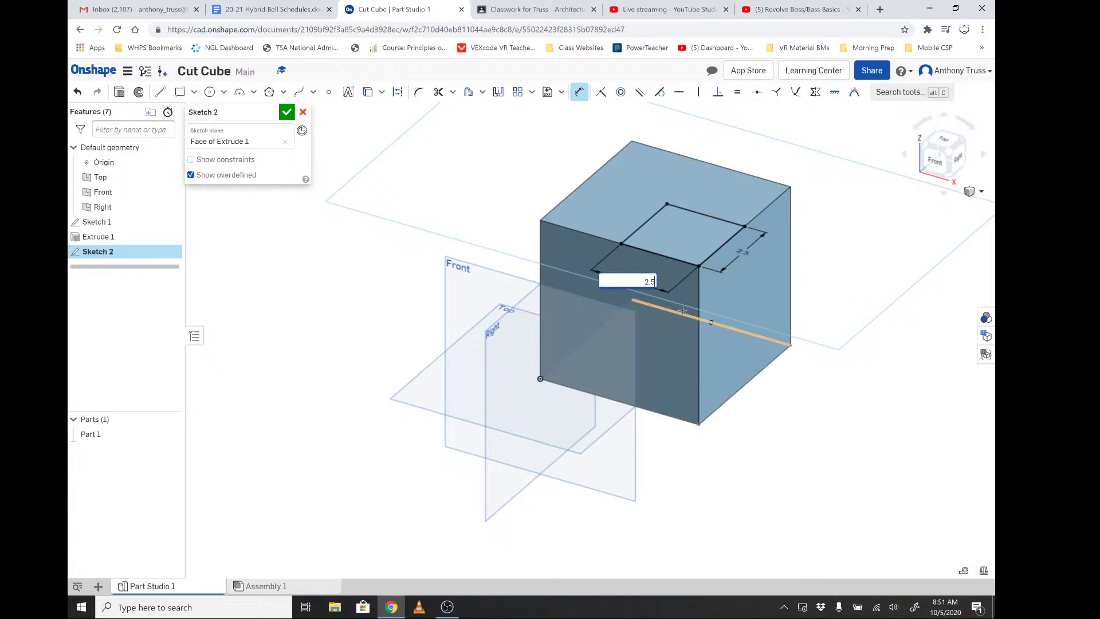
key(Return)
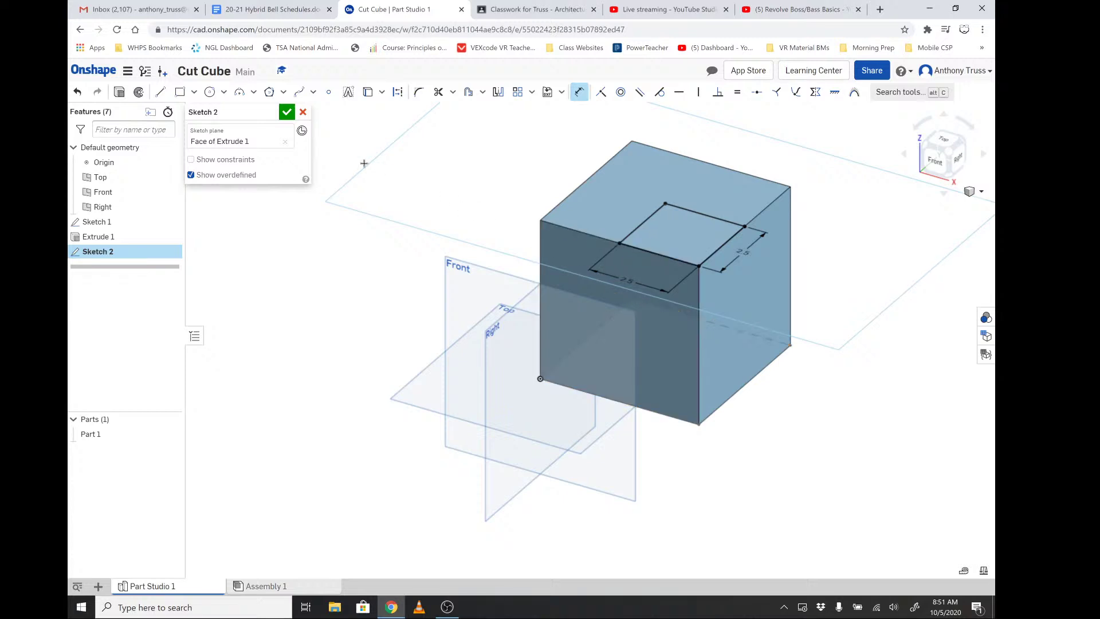
click(287, 113)
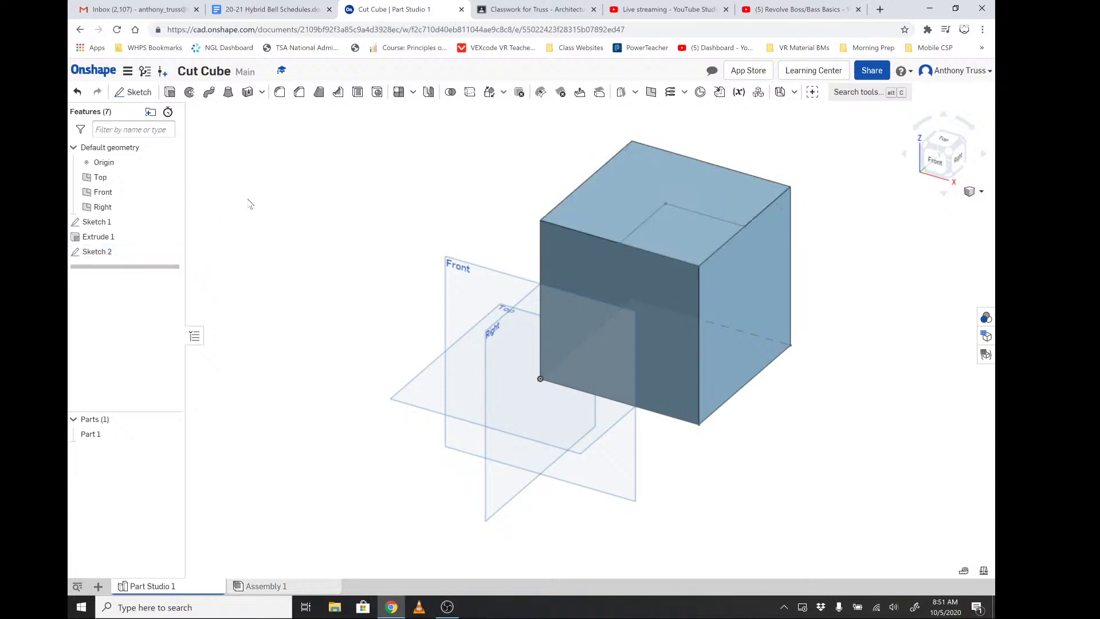
Remove-extrude Sketch 2's square 2.5 in deep into the cube, then orbit to inspect the notch
click(175, 96)
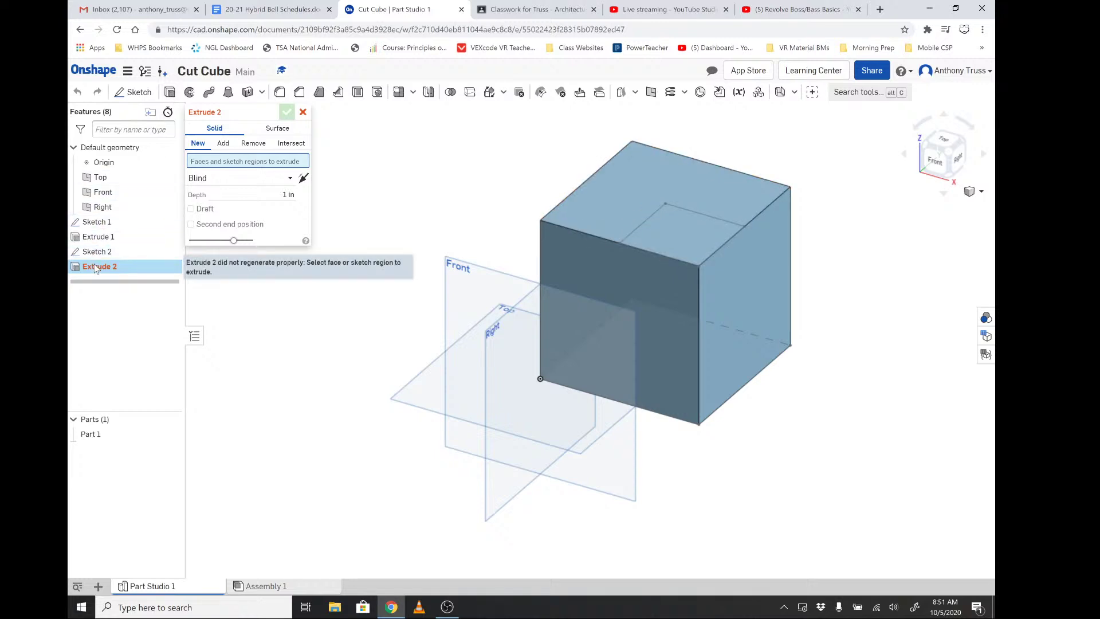
click(100, 252)
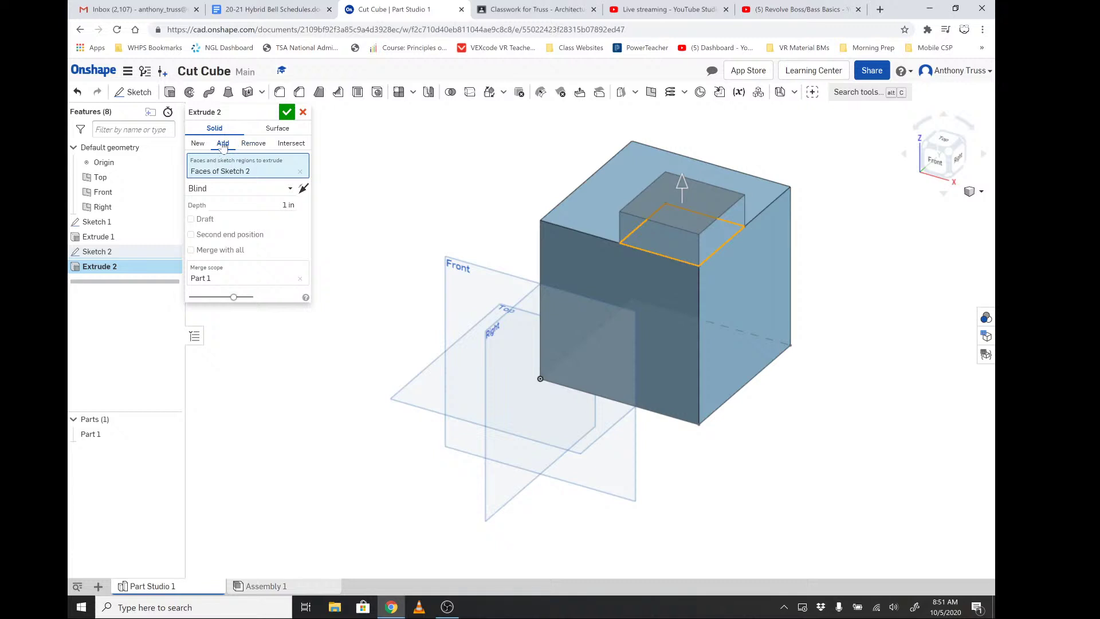
click(251, 144)
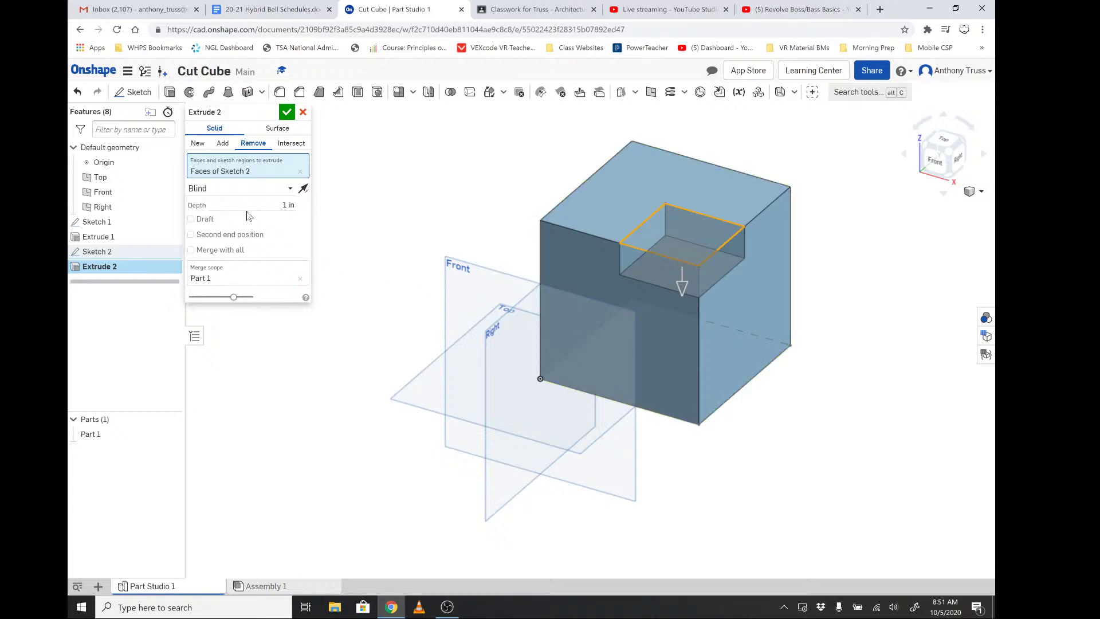
click(289, 205)
text(2.5)
key(Return)
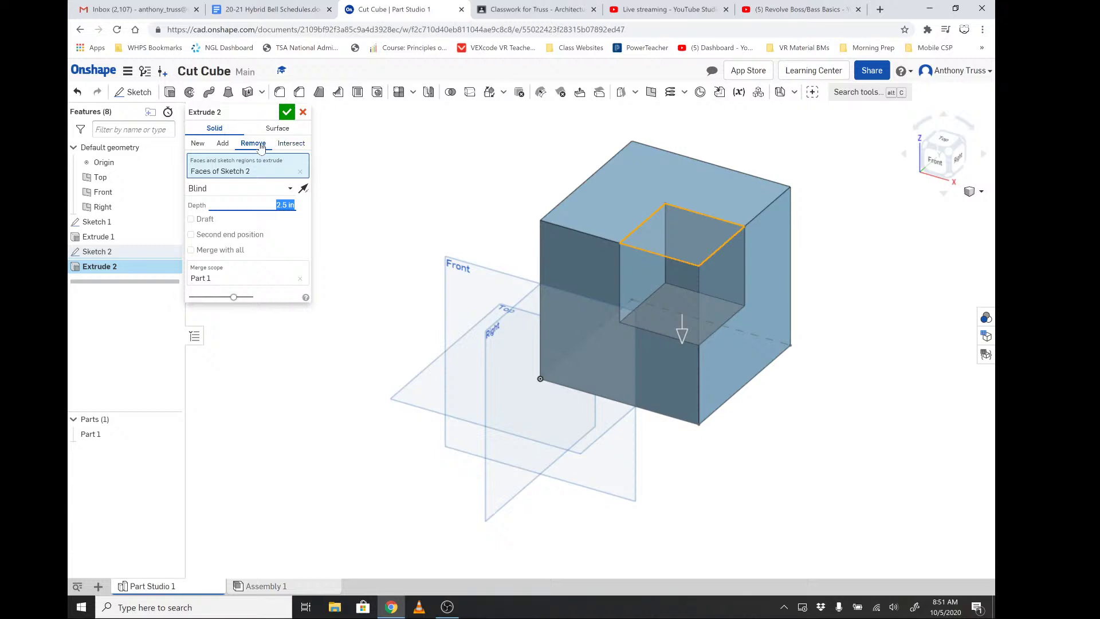
click(287, 113)
mouse_move(320, 199)
right_down()
mouse_move(280, 199)
mouse_move(307, 211)
mouse_move(304, 190)
right_up()
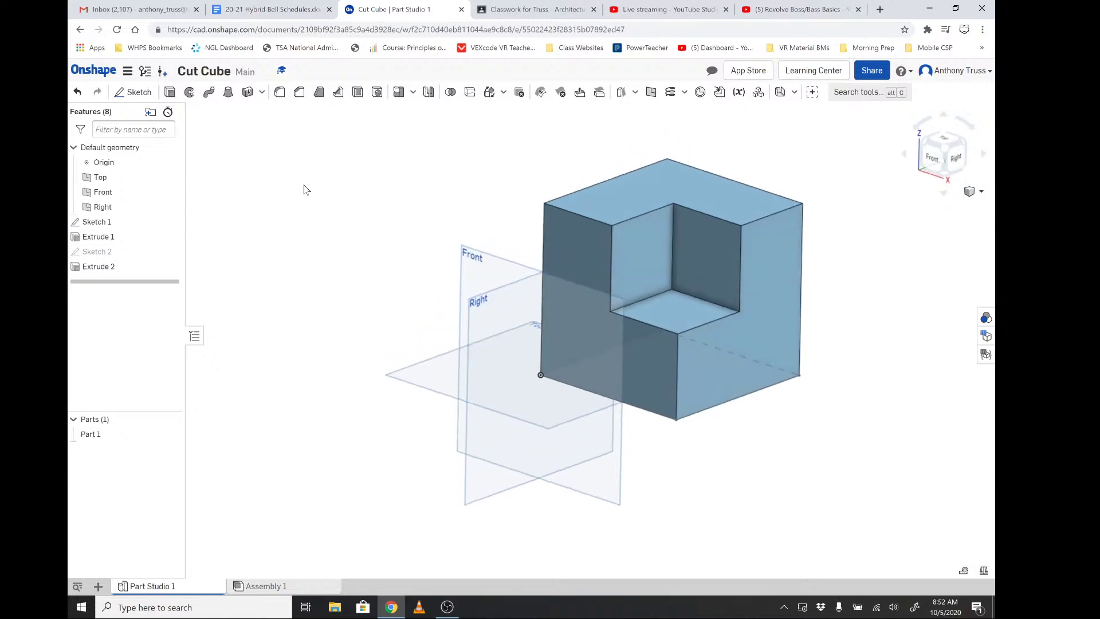
Turn off the Top, Front and Right plane visibility in the feature tree
scroll(849, 172, up, 2)
mouse_move(823, 194)
right_down()
mouse_move(883, 190)
mouse_move(843, 192)
right_up()
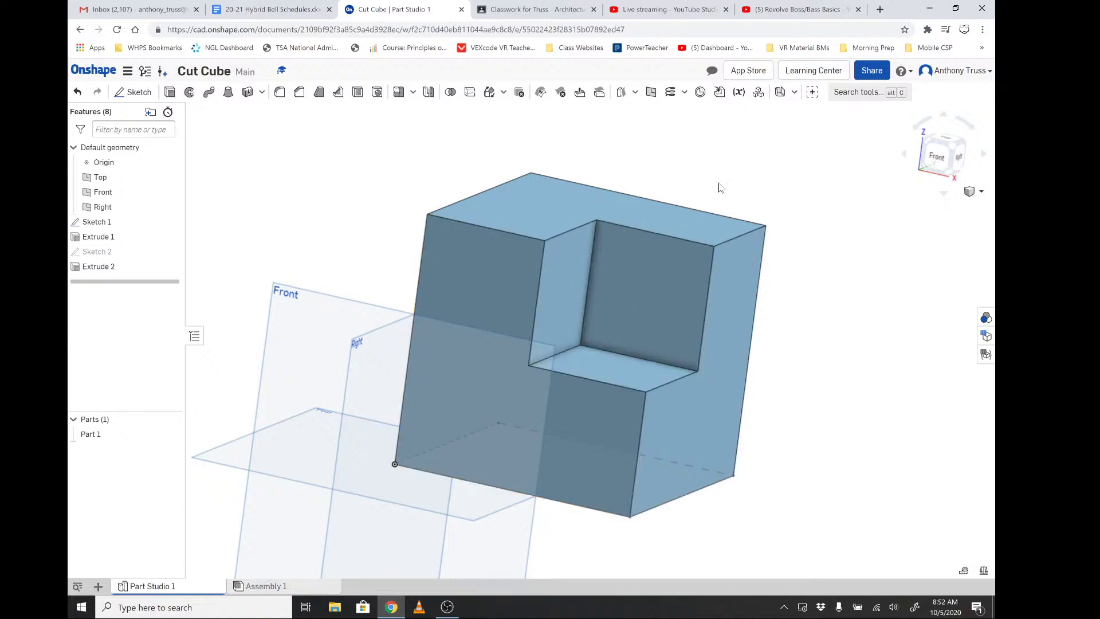
mouse_move(720, 184)
right_down()
mouse_move(703, 177)
mouse_move(736, 201)
mouse_move(762, 201)
mouse_move(705, 194)
mouse_move(717, 190)
right_up()
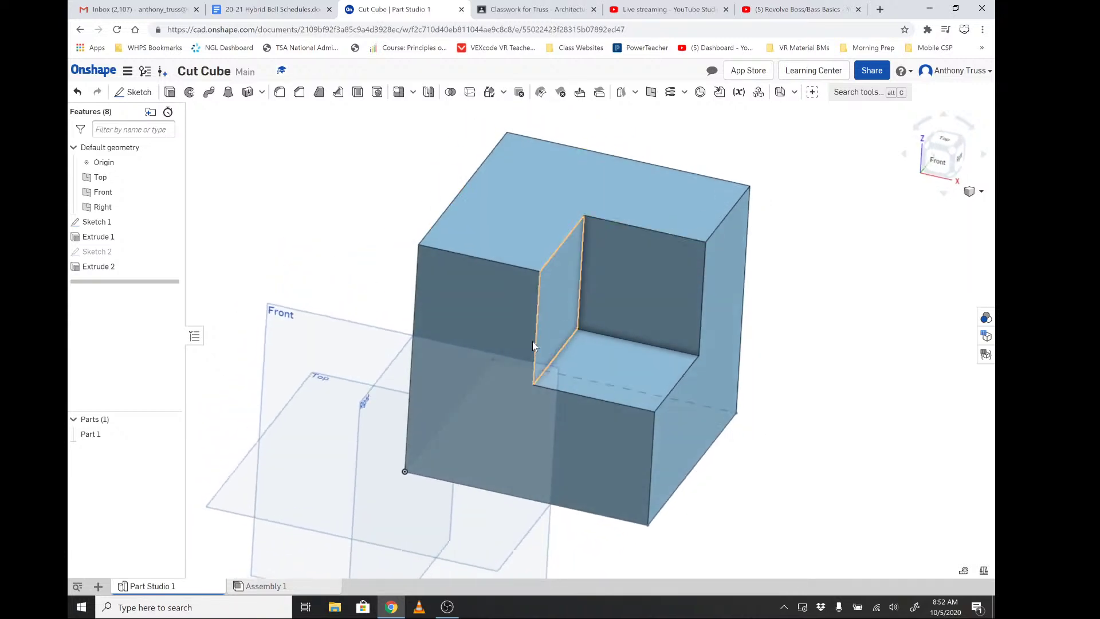
scroll(532, 342, up, 3)
scroll(471, 362, down, 5)
scroll(471, 359, up, 2)
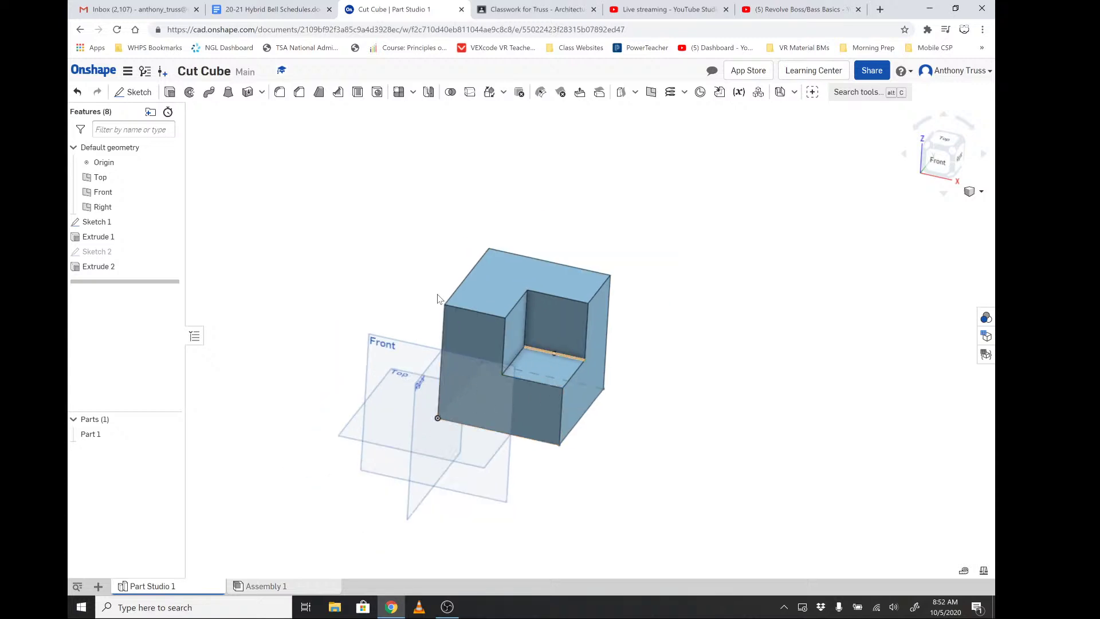
click(171, 178)
click(171, 192)
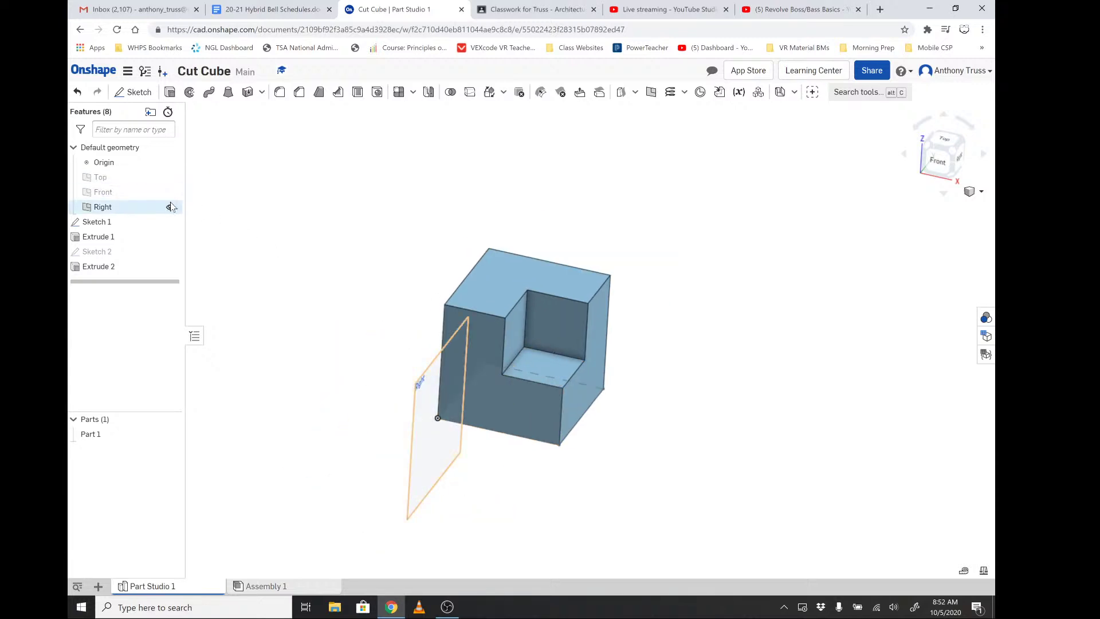
click(171, 207)
right_drag(322, 230, 289, 231)
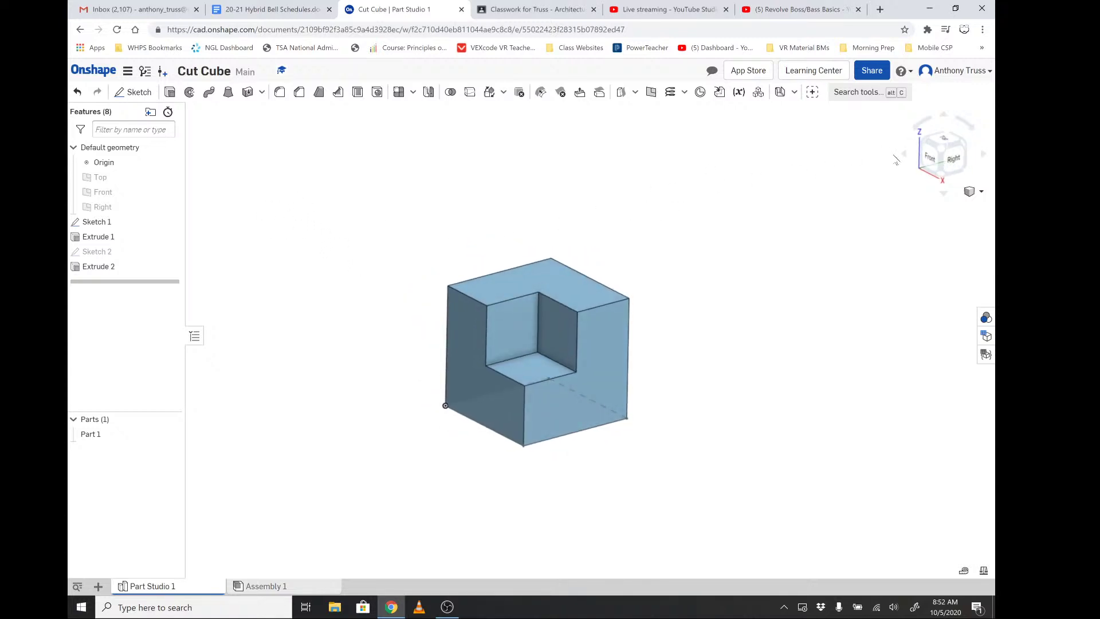
click(941, 150)
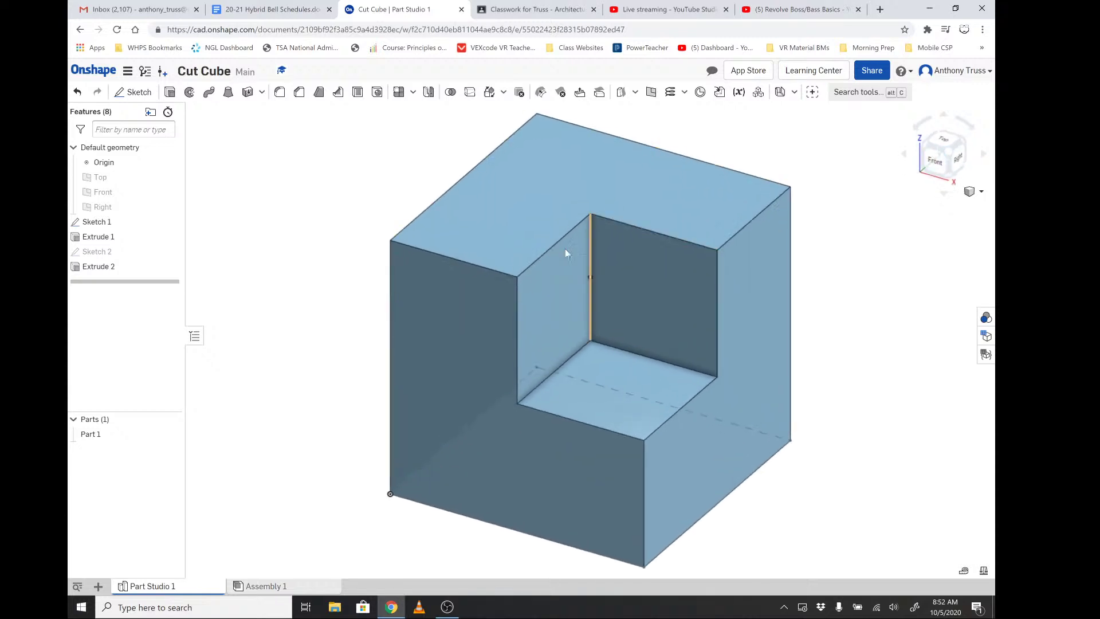
click(453, 369)
click(743, 352)
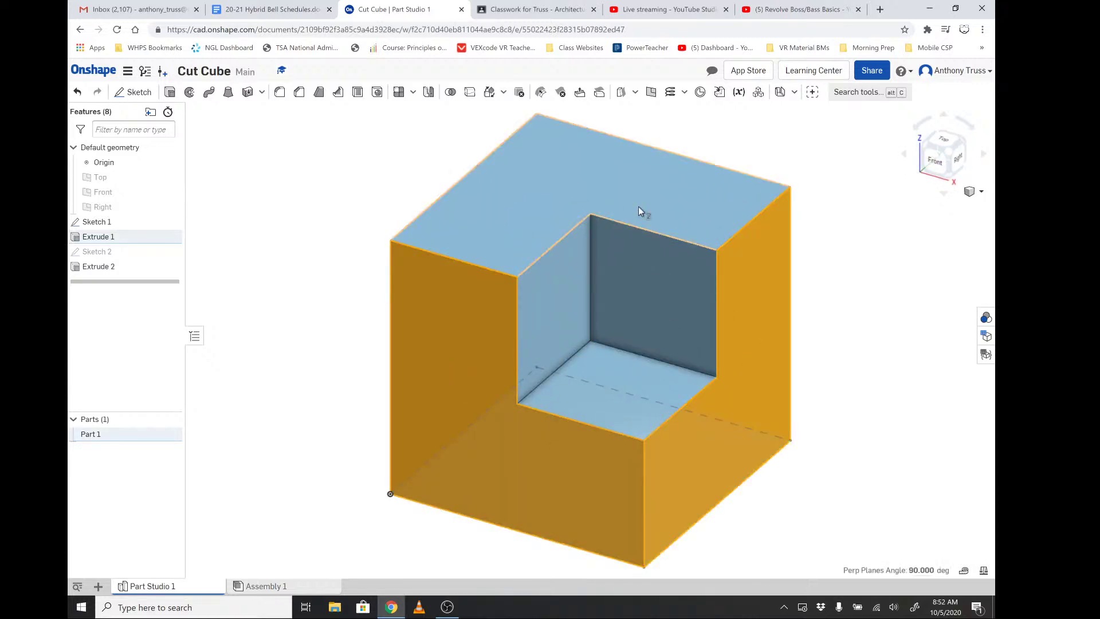
click(283, 226)
right_click(486, 215)
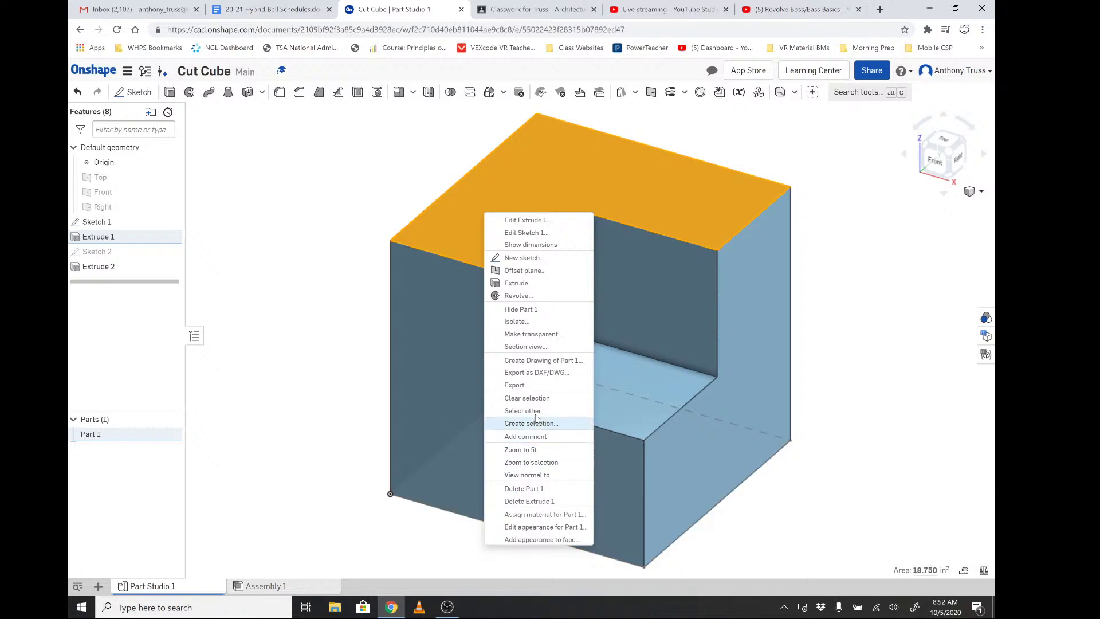
click(658, 187)
right_click(658, 186)
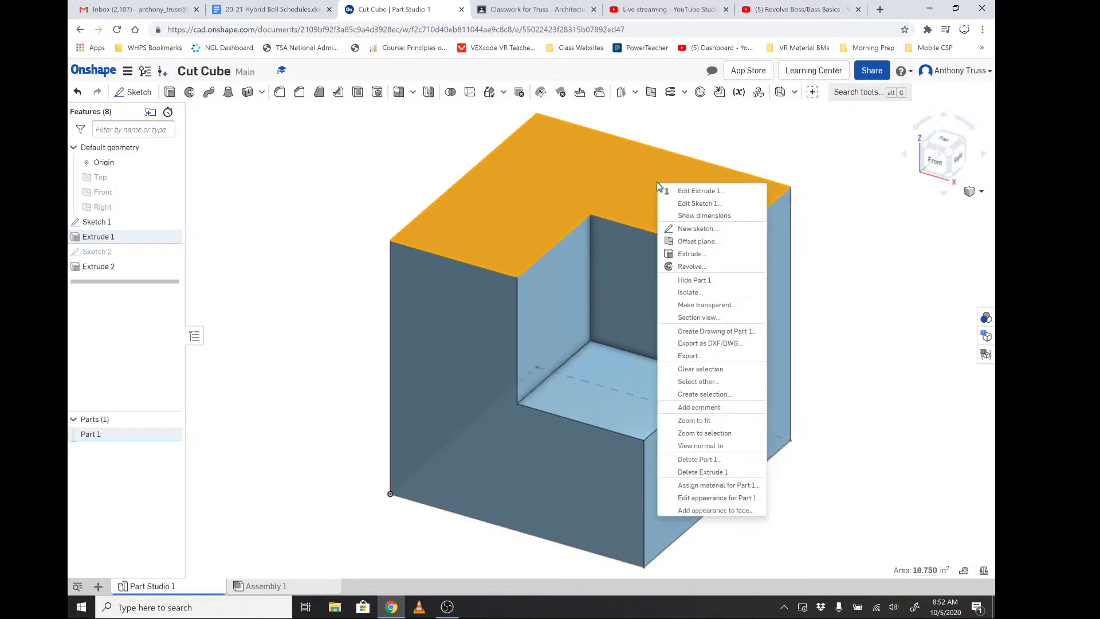
click(748, 497)
click(532, 202)
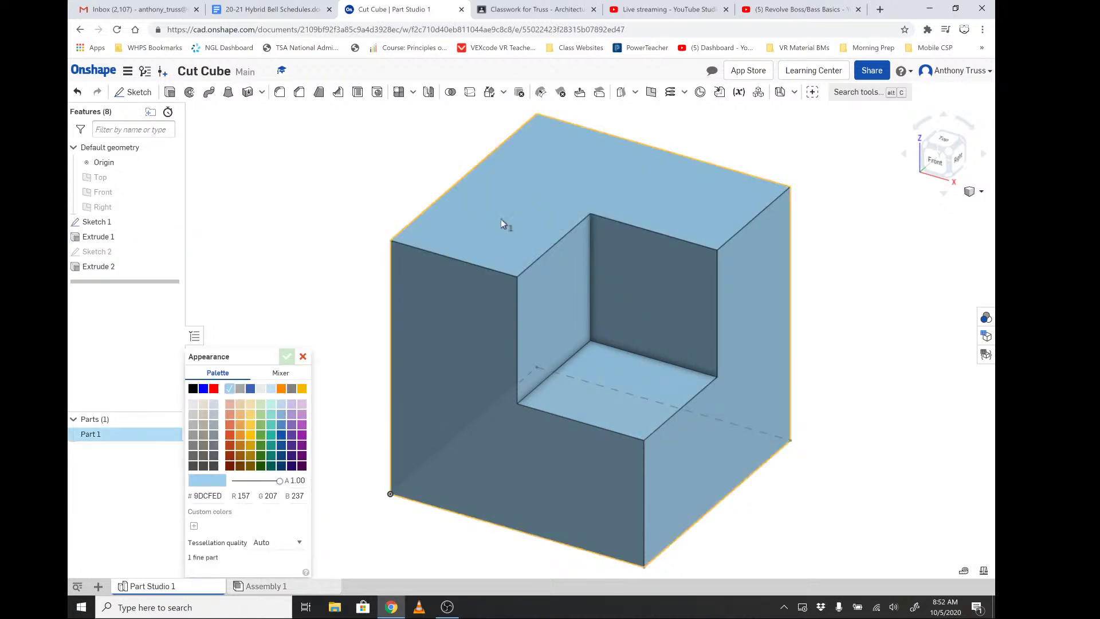
click(302, 415)
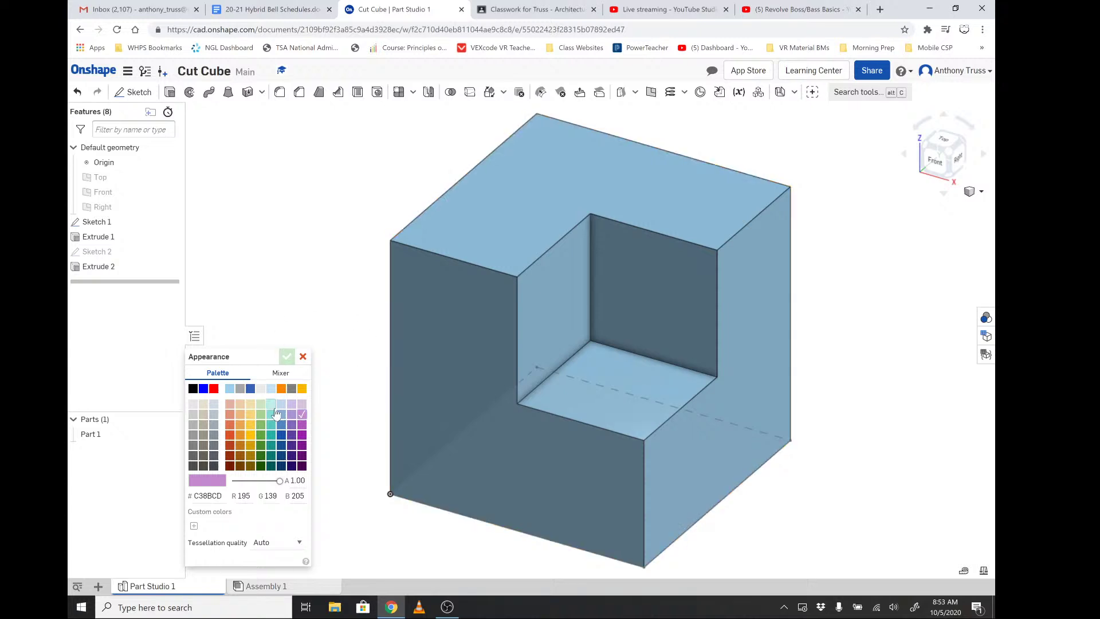
click(260, 434)
click(403, 356)
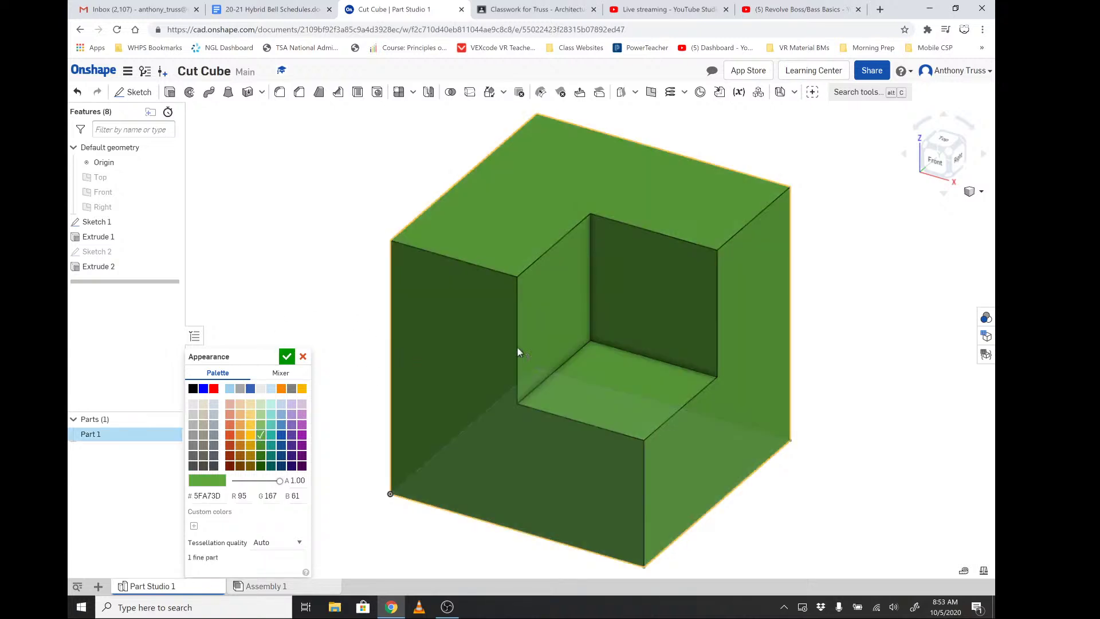
click(561, 303)
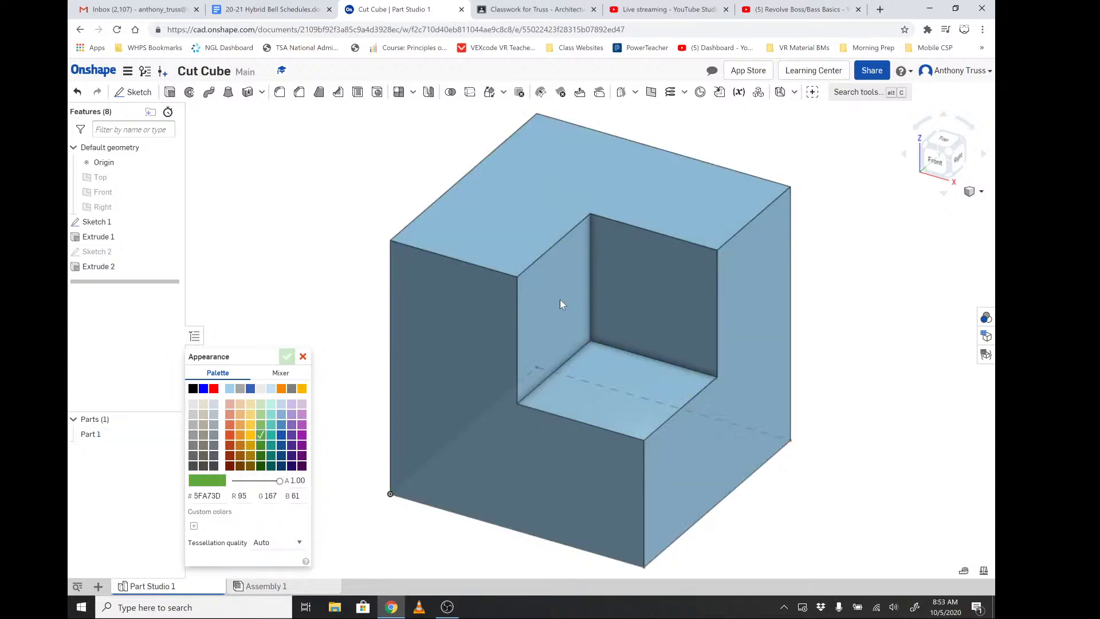
click(304, 358)
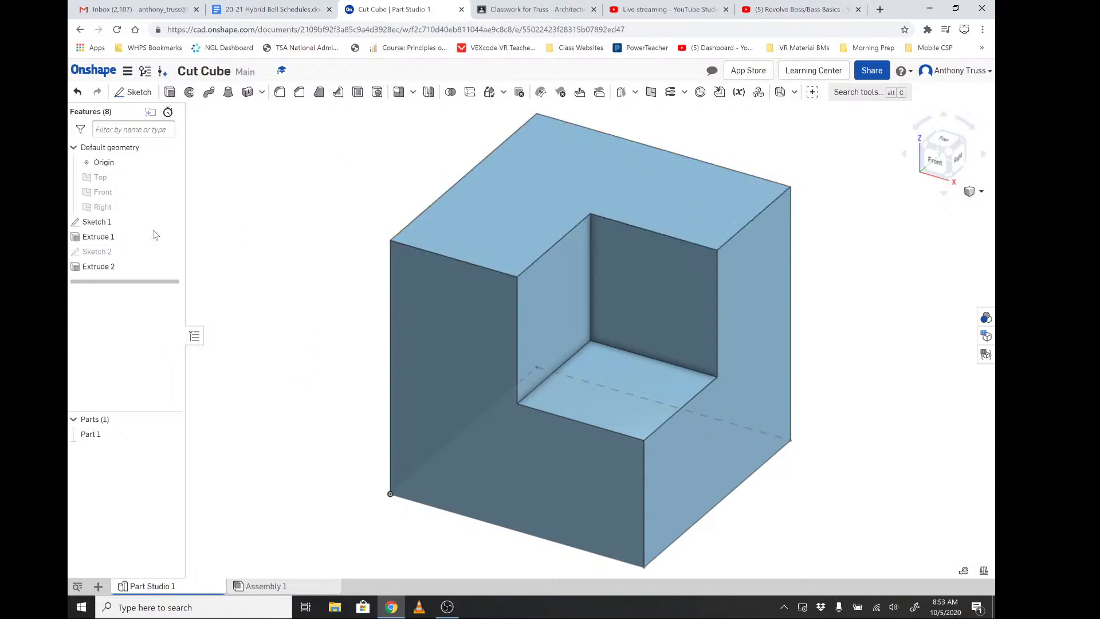
scroll(601, 236, up, 2)
scroll(621, 236, down, 5)
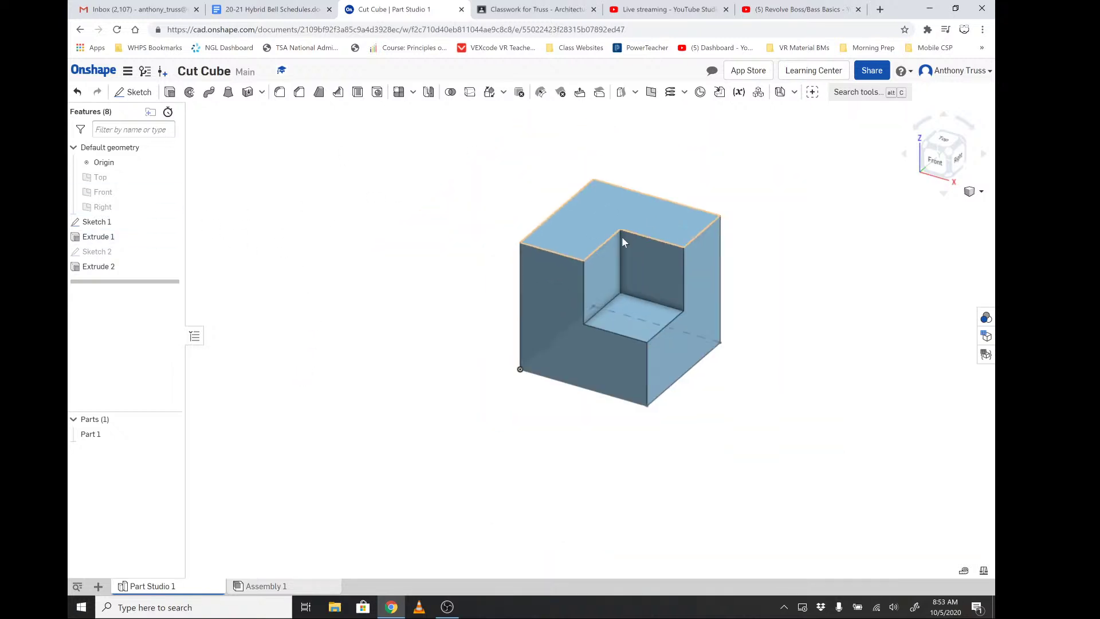
scroll(897, 247, up, 3)
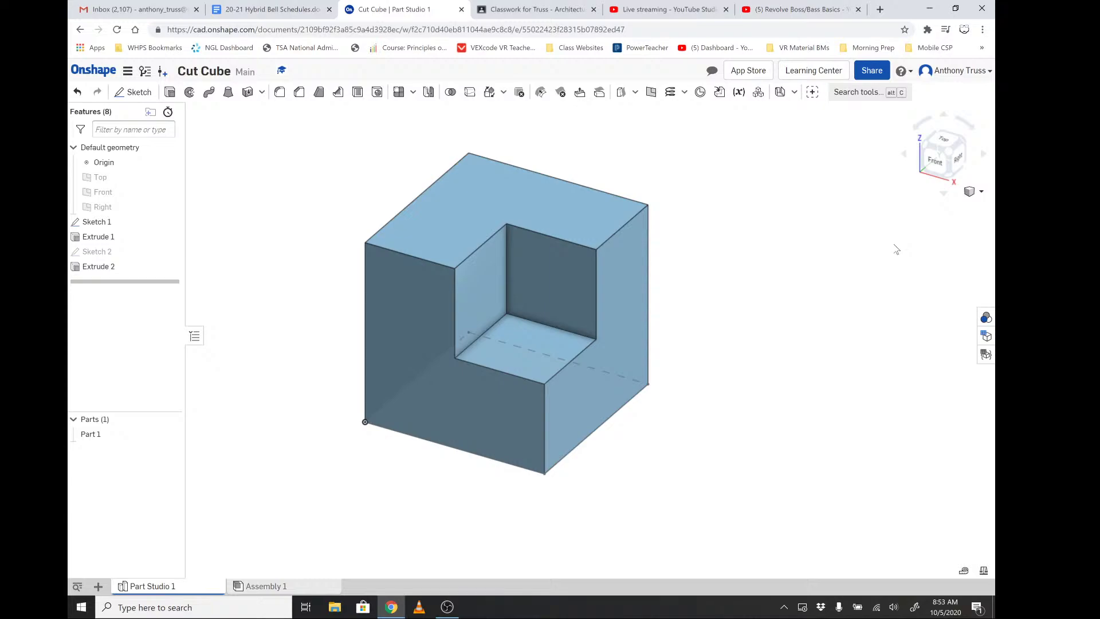
key(ctrl+shift+s)
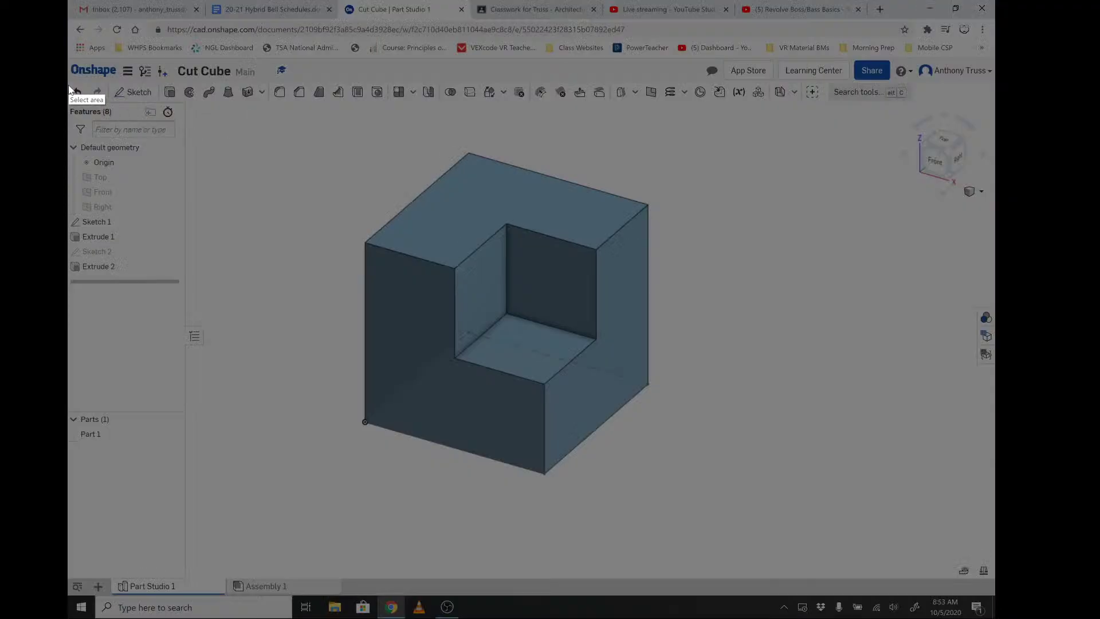
drag(67, 18, 706, 504)
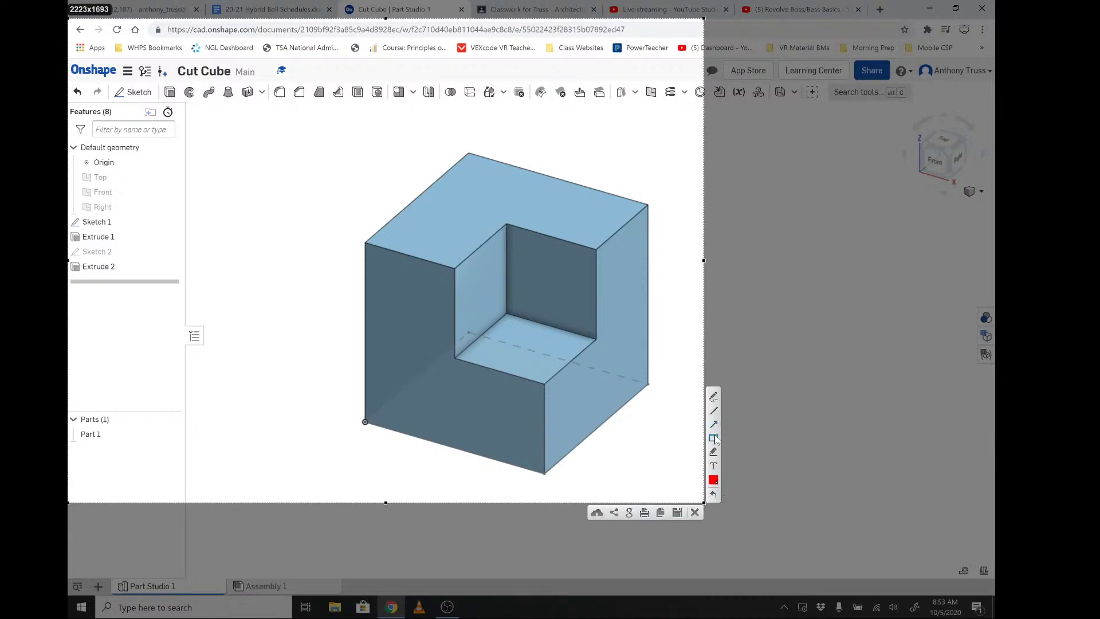
mouse_move(192, 136)
mouse_down()
mouse_move(69, 270)
mouse_move(69, 285)
mouse_up()
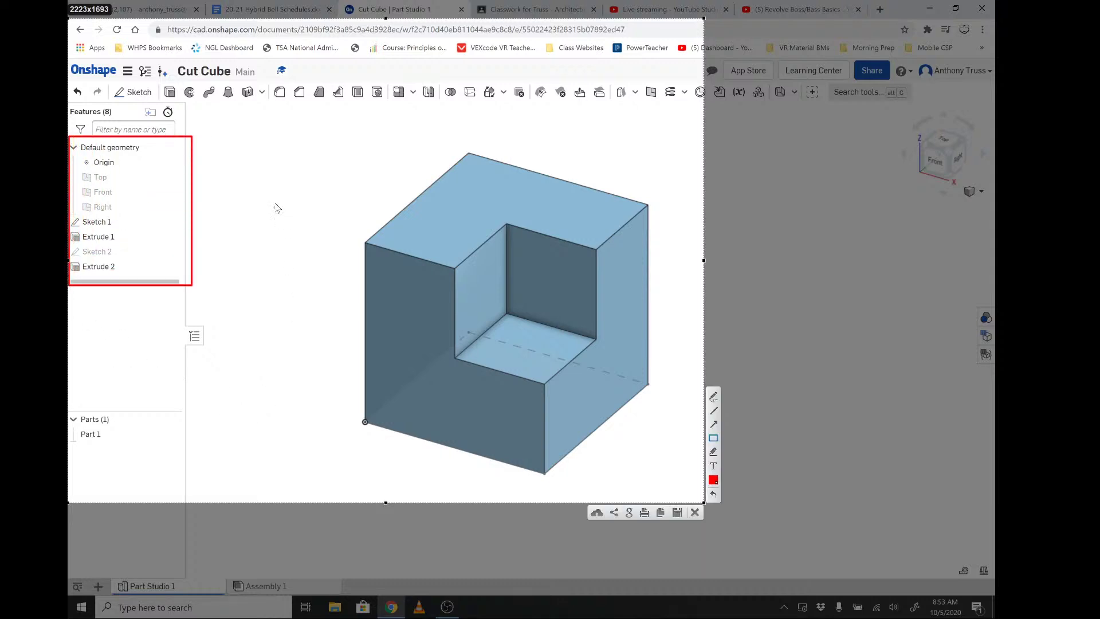
mouse_move(299, 138)
mouse_down()
mouse_move(466, 246)
mouse_move(676, 488)
mouse_up()
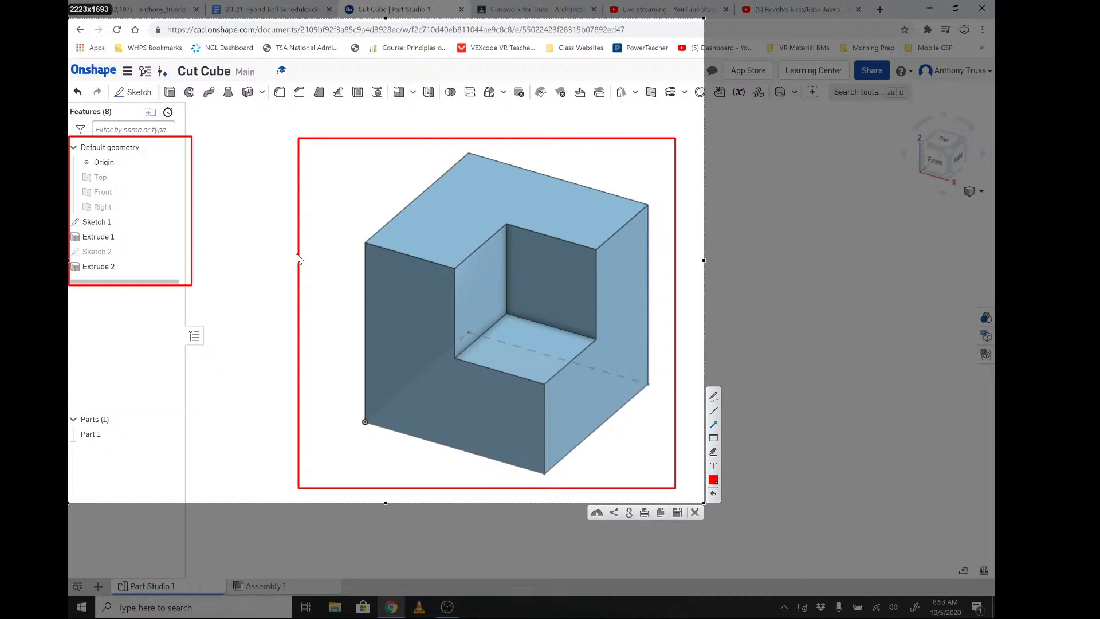
mouse_move(297, 258)
mouse_down()
mouse_move(130, 235)
mouse_move(123, 273)
mouse_move(138, 235)
mouse_move(211, 245)
mouse_move(201, 243)
mouse_up()
key(ctrl+c)
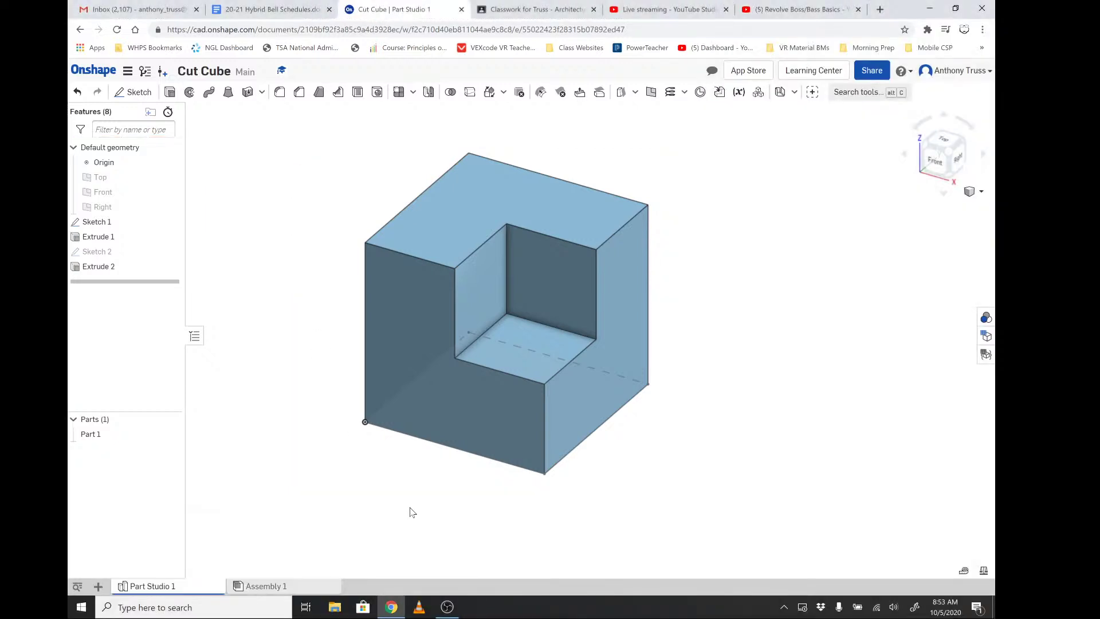